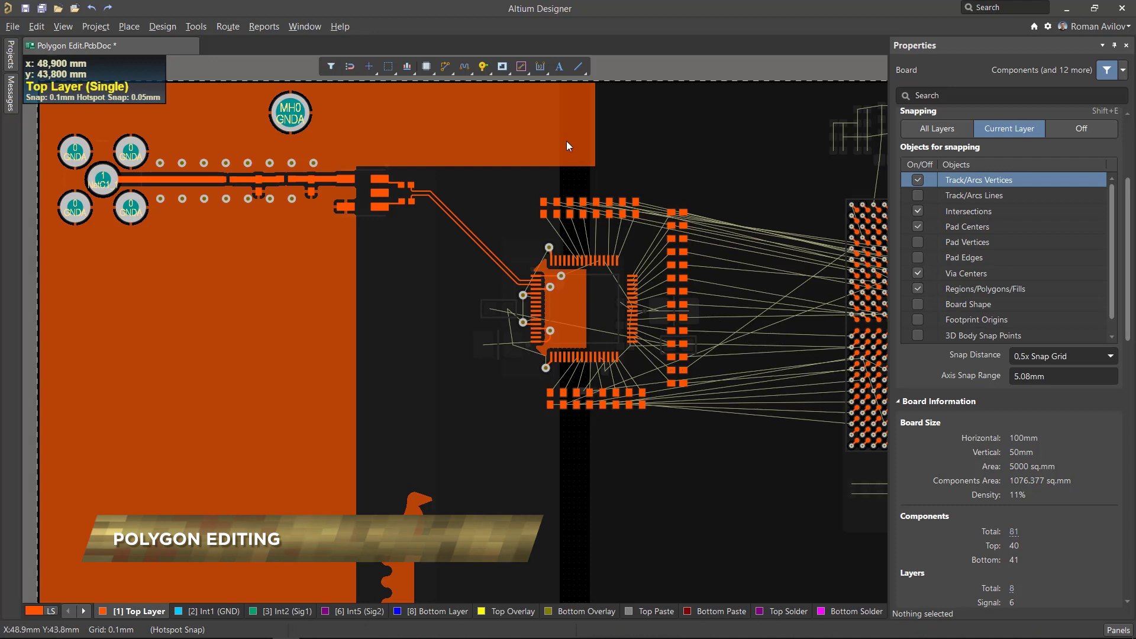
Step: Move the right edge of the upper GNDA polygon extension inward to about x = 48 mm and chamfer its lower outer corner diagonally
ctrl+scroll(552, 126, up, 2)
right_drag(552, 126, 522, 262)
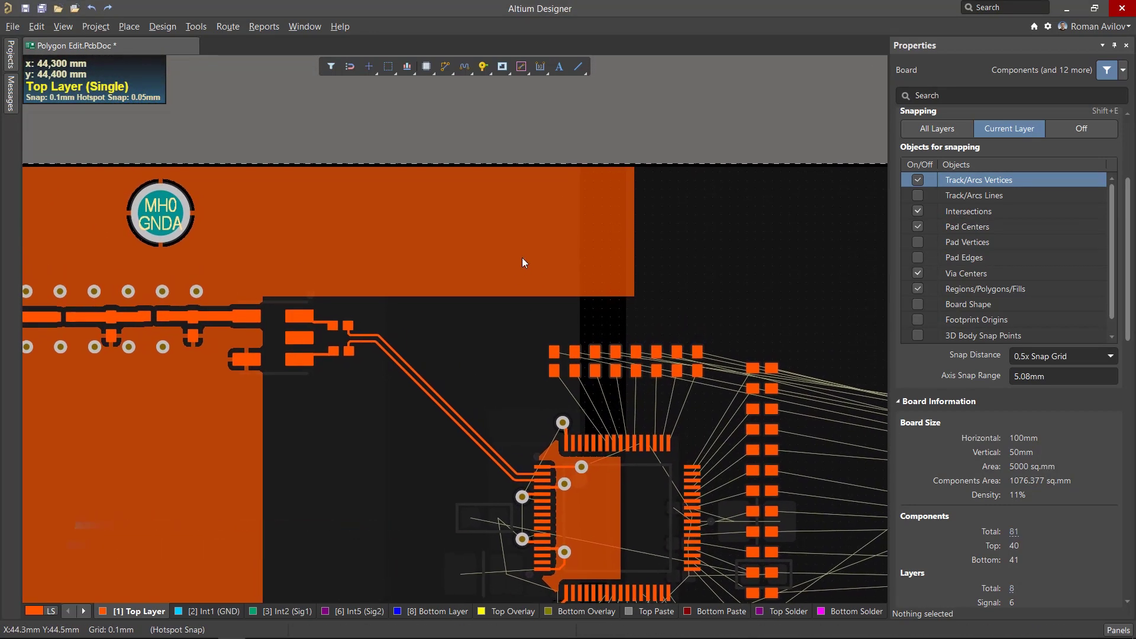
click(520, 231)
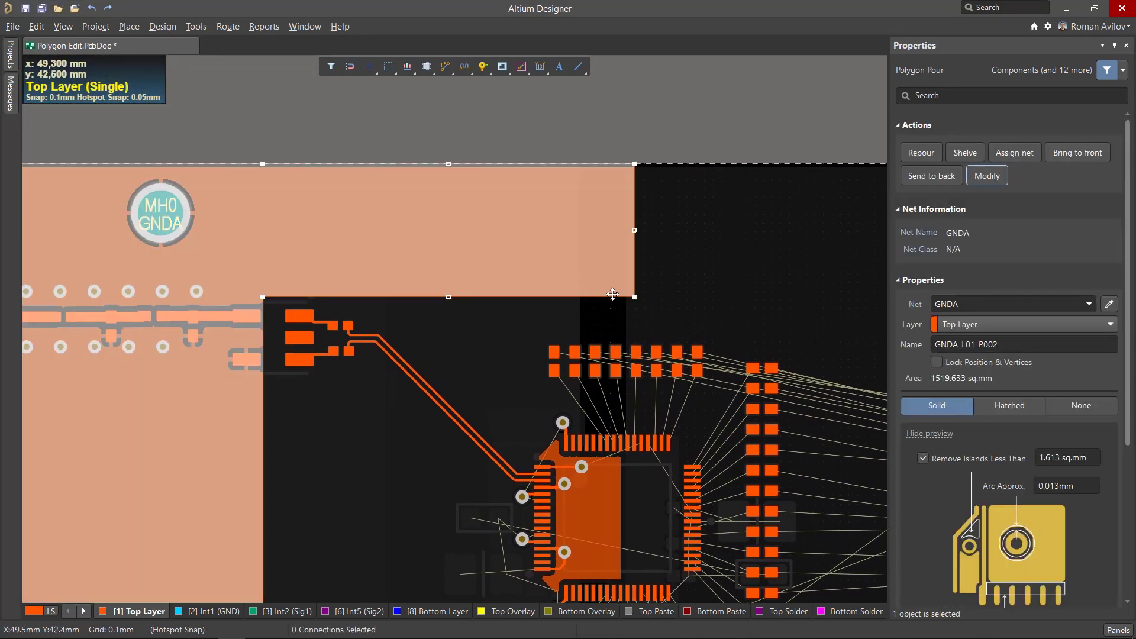
ctrl+scroll(616, 291, up, 2)
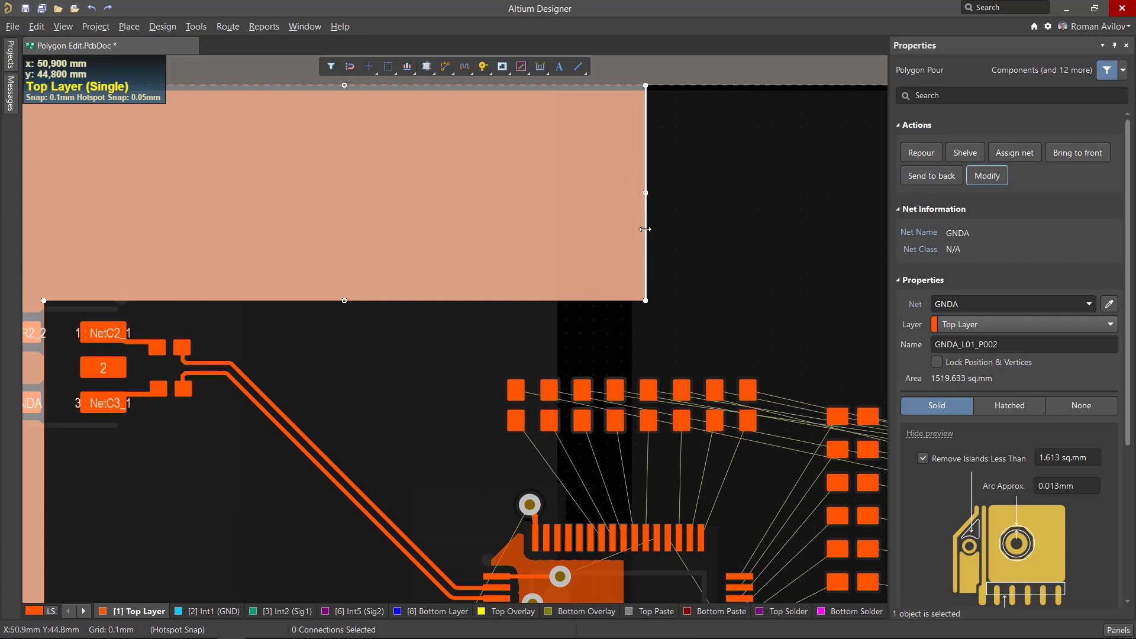
drag(644, 229, 566, 233)
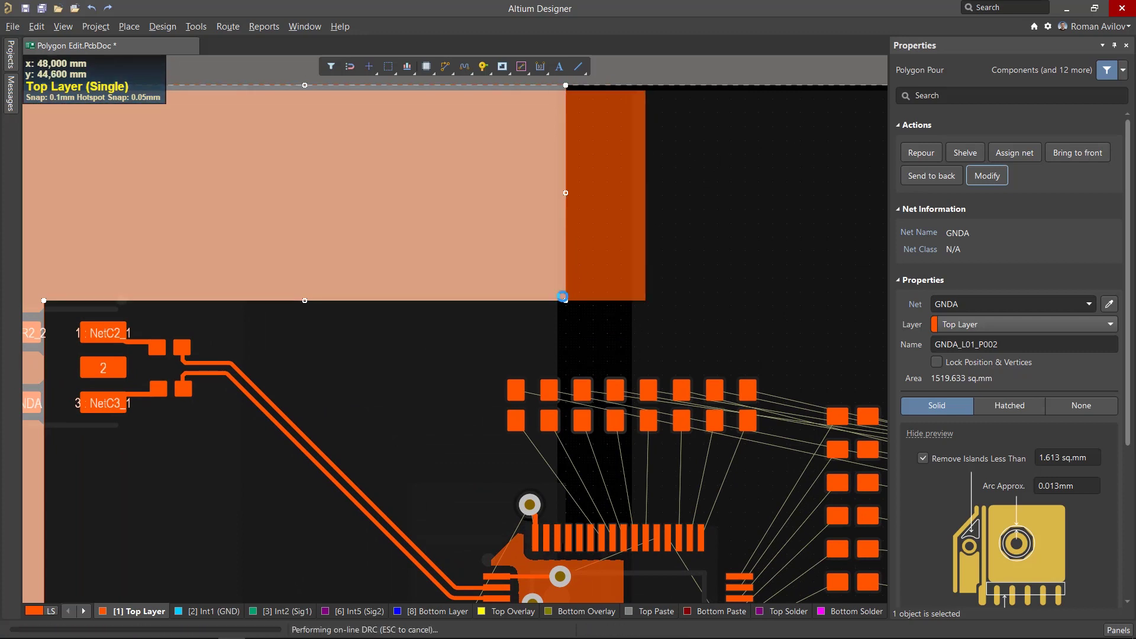
drag(565, 299, 498, 242)
key(shift+space)
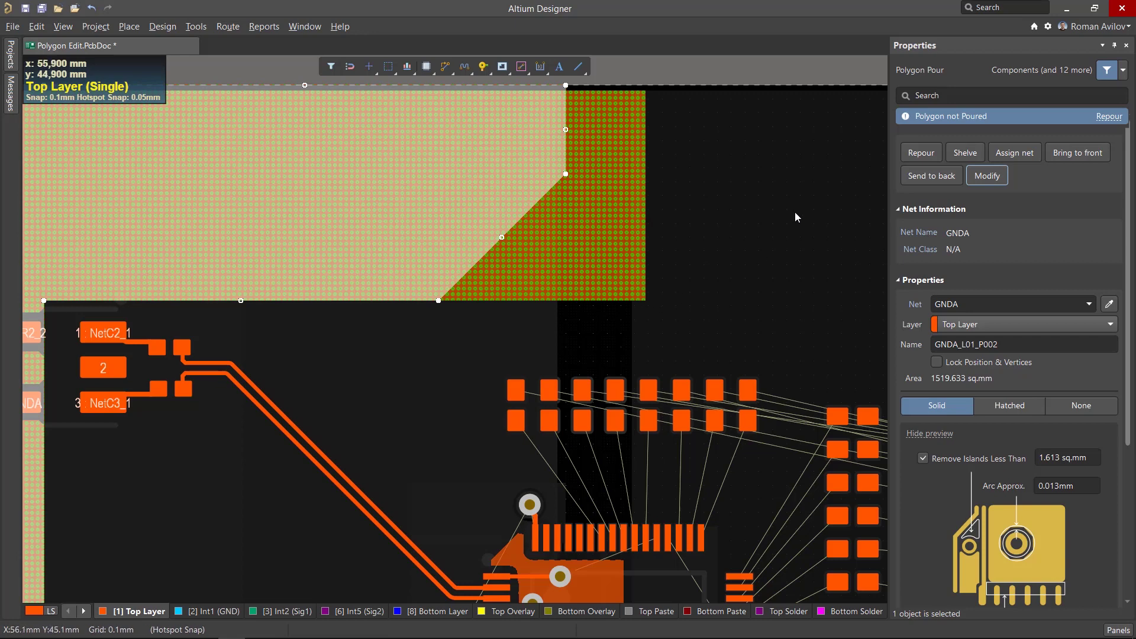
Step: Enable Repour Polygons After Modification in the PCB Editor's general preferences
click(1047, 27)
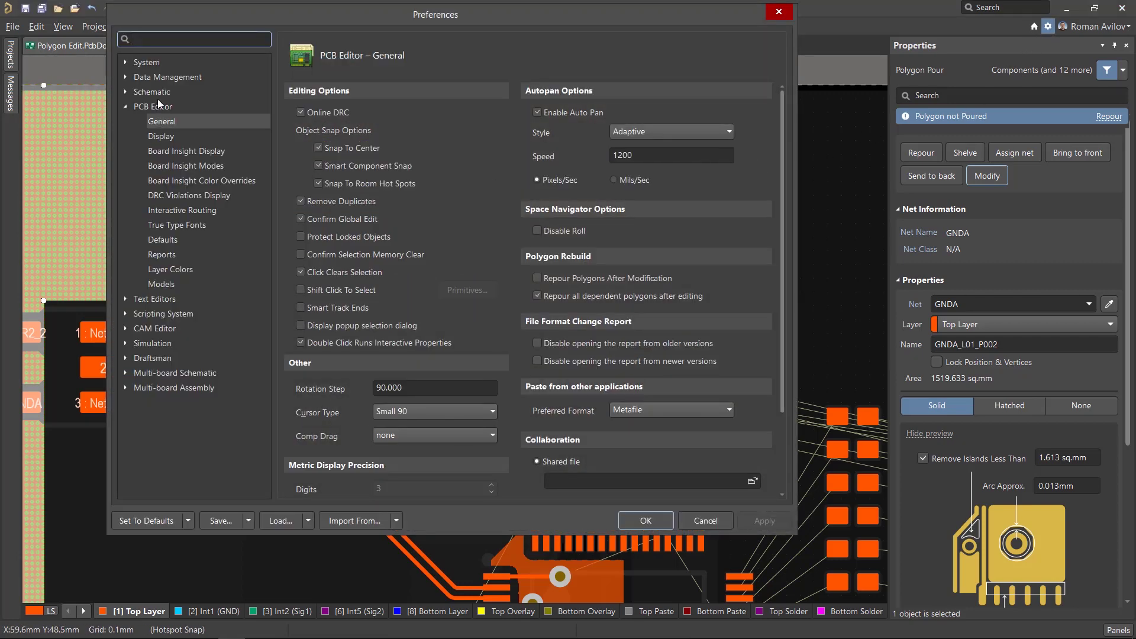
click(536, 278)
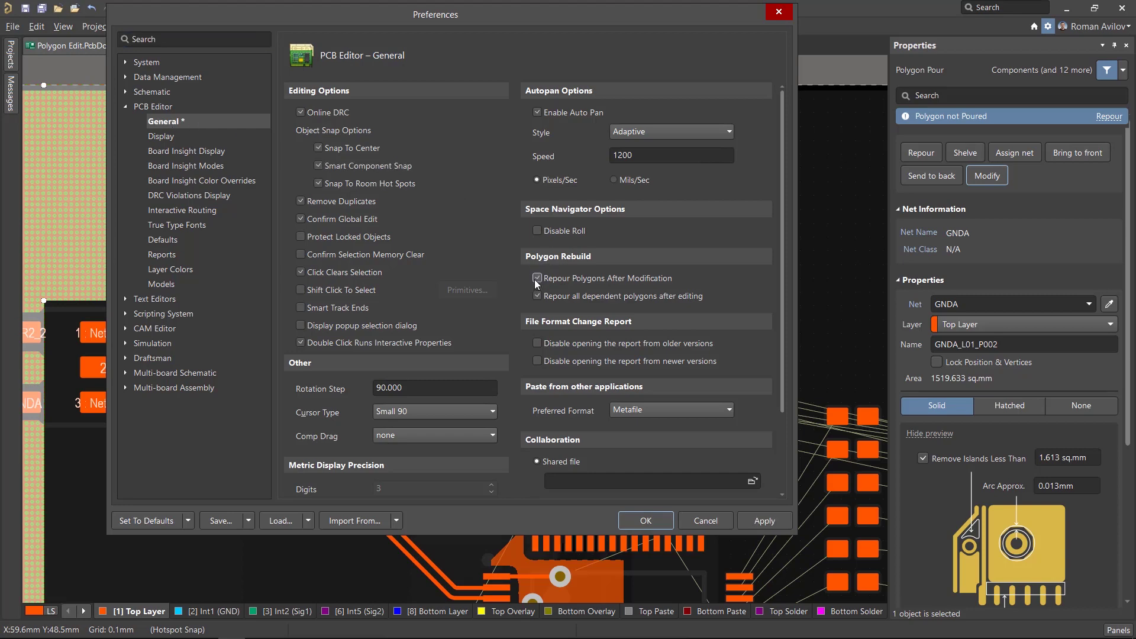
click(646, 520)
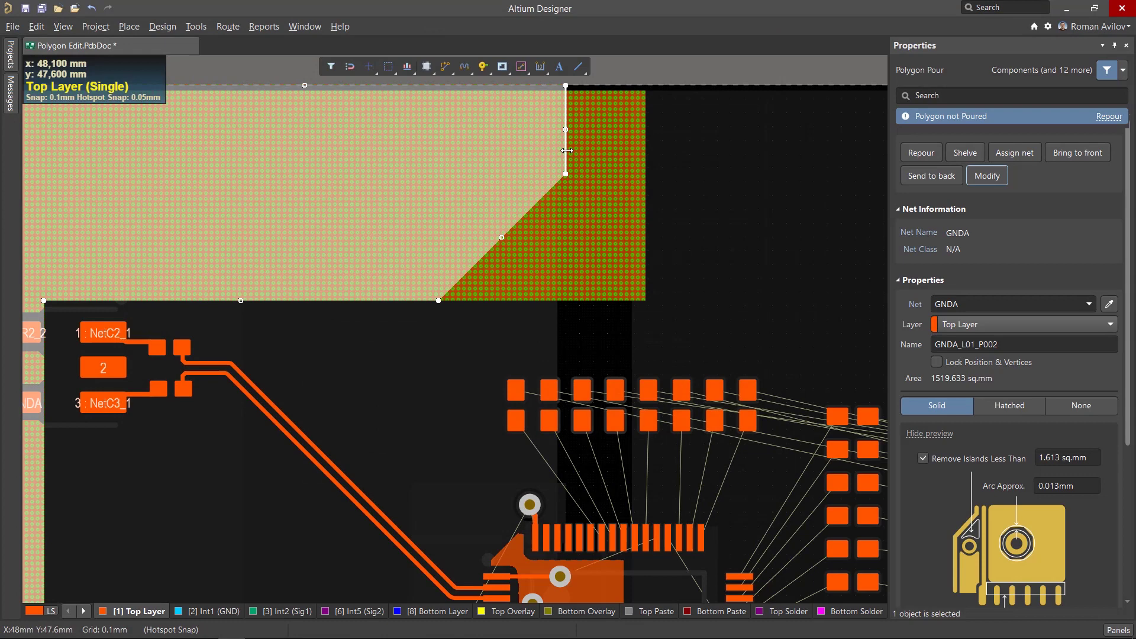
Step: Shift the short vertical edge above the GNDA polygon's chamfered corner slightly further inward
drag(566, 155, 543, 168)
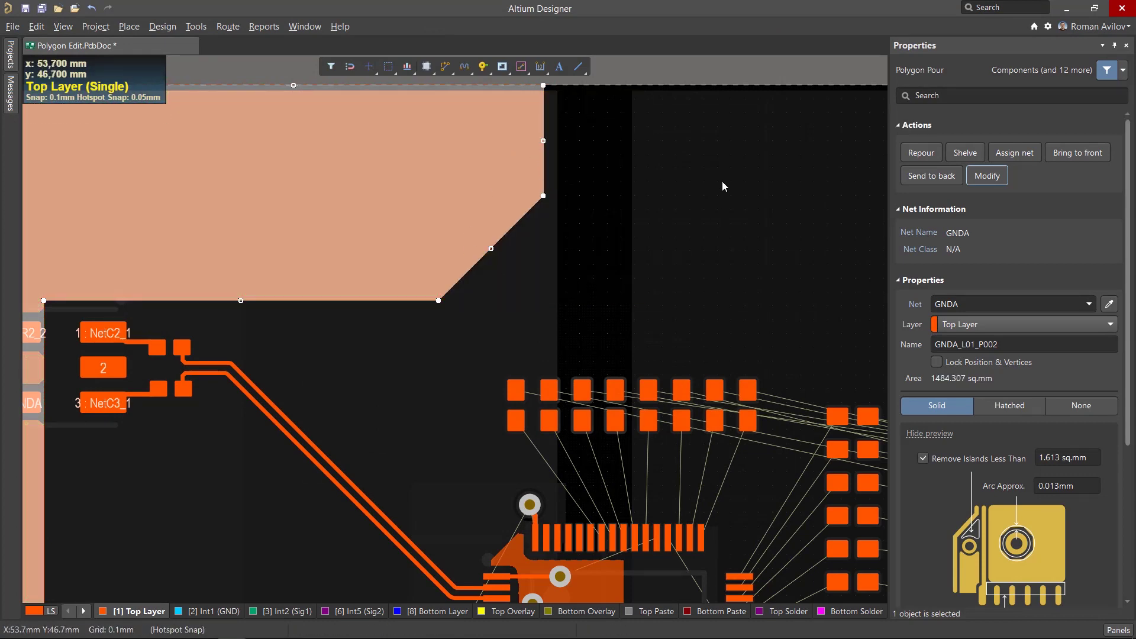
ctrl+scroll(654, 223, down, 4)
ctrl+scroll(461, 342, up, 3)
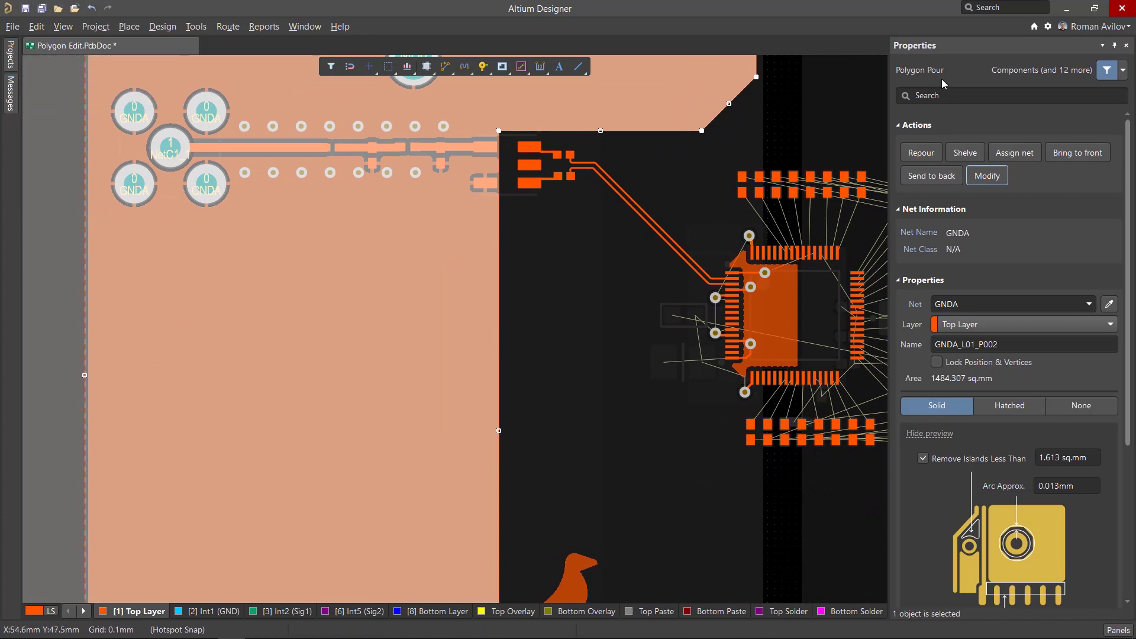
Step: Modify the GNDA polygon's long right border with an outward tab rounded at its lower corner and an inward rounded notch below, using 2.54 mm arc corners
click(984, 175)
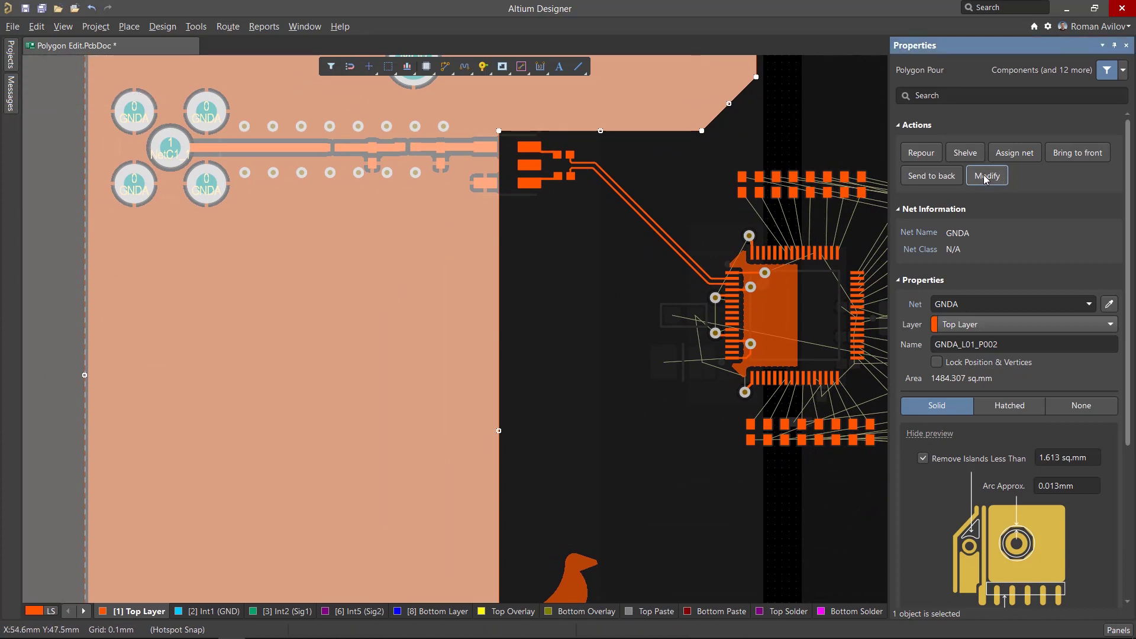
ctrl+scroll(507, 304, up, 3)
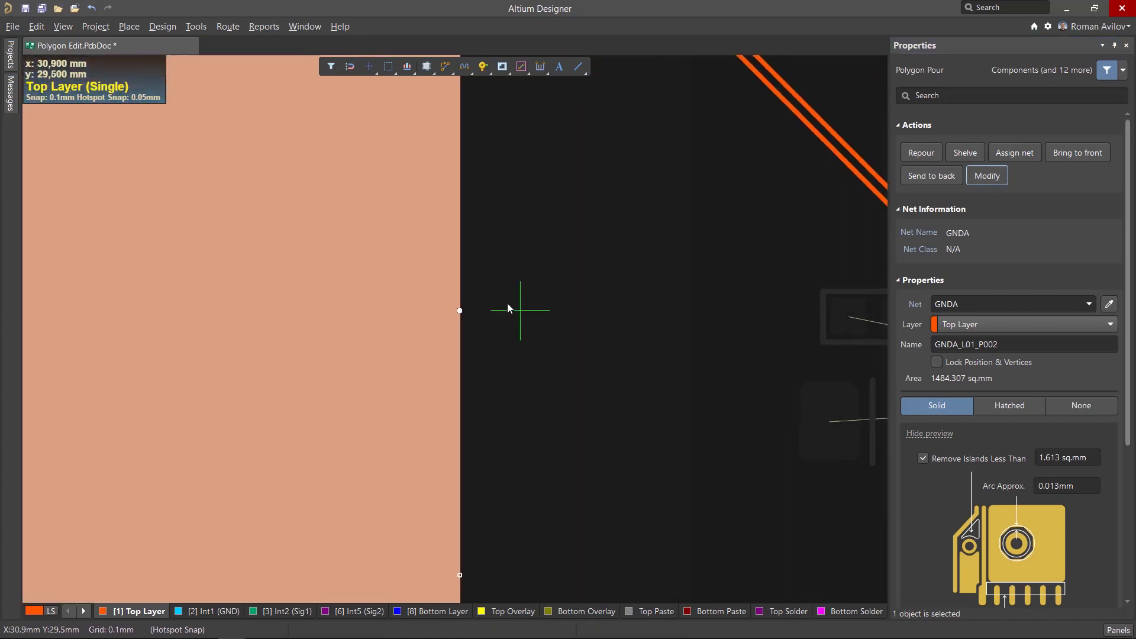
ctrl+scroll(504, 314, down, 2)
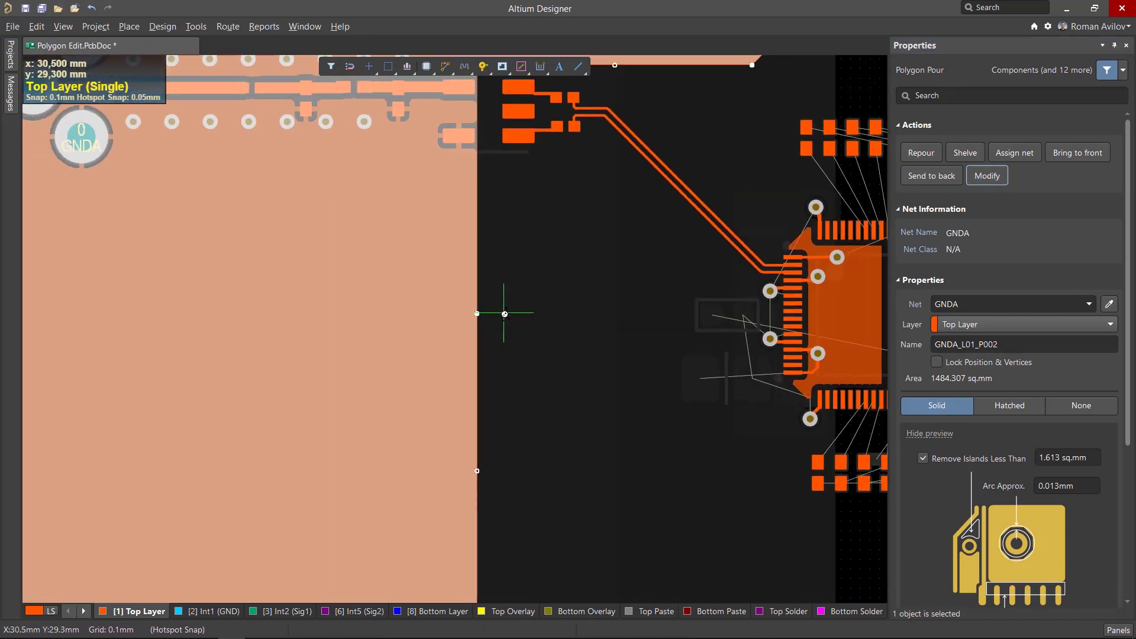
click(477, 229)
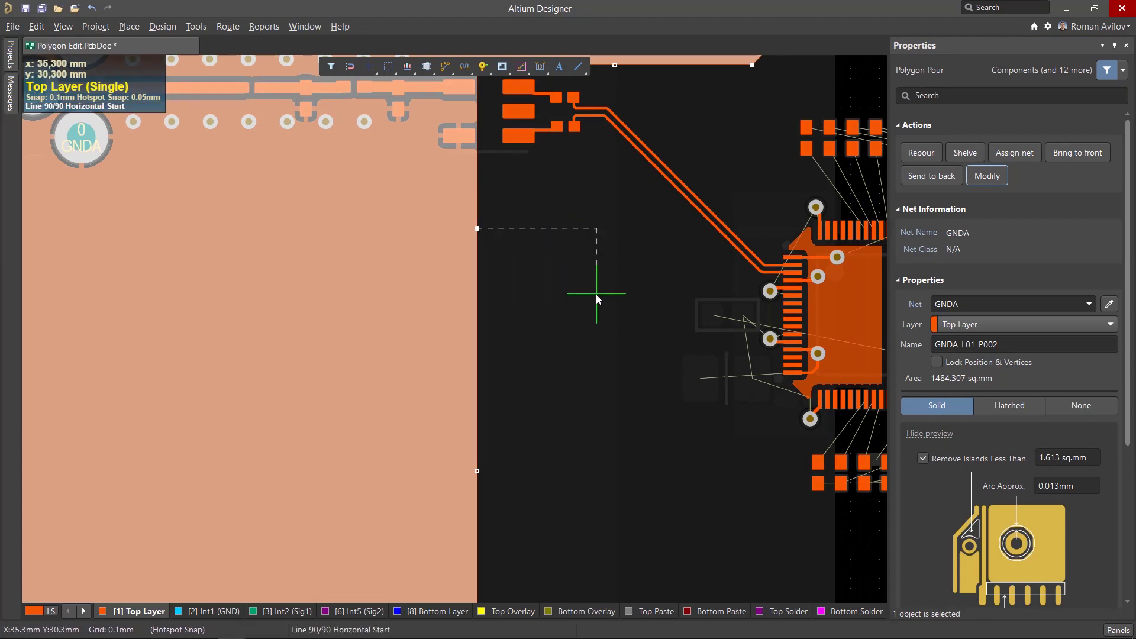
key(shift+space)
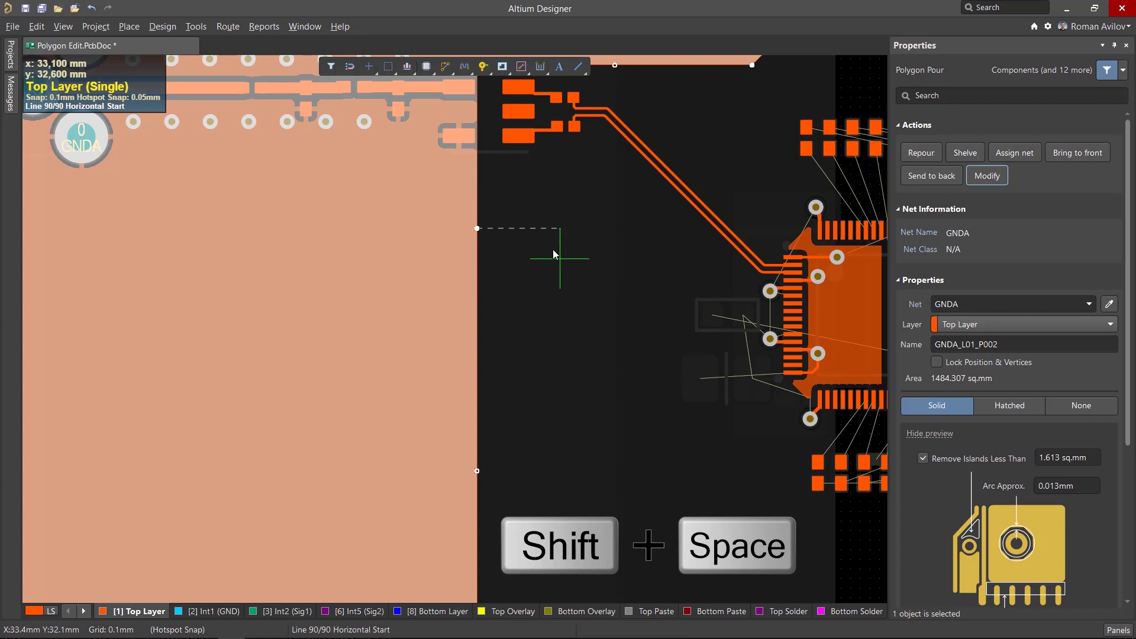
key(space)
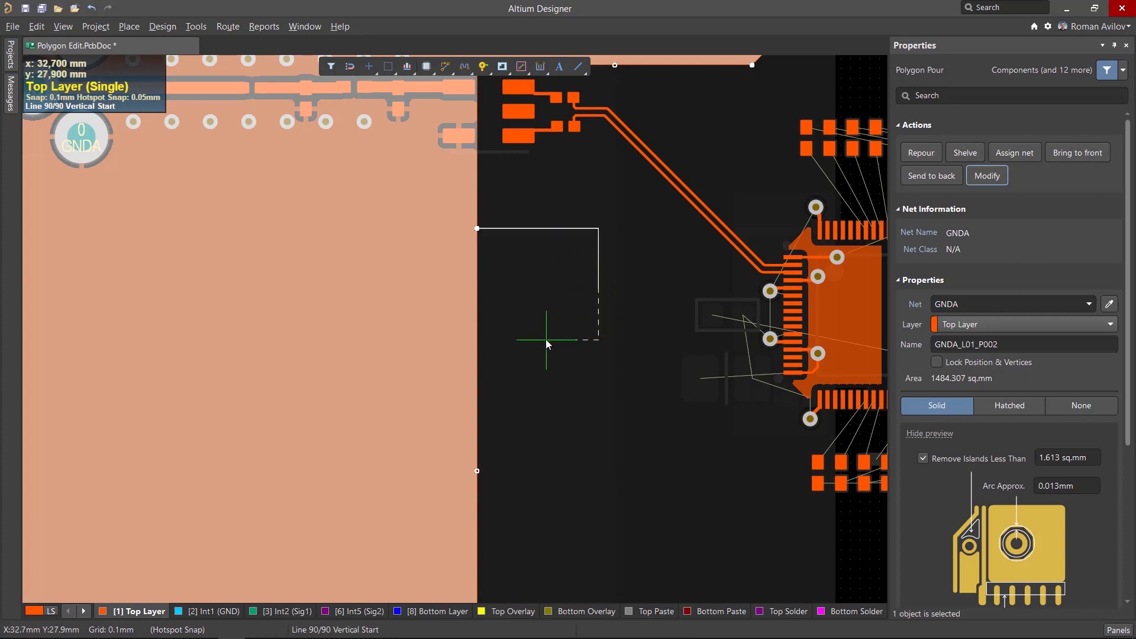
key(shift+space)
key(space)
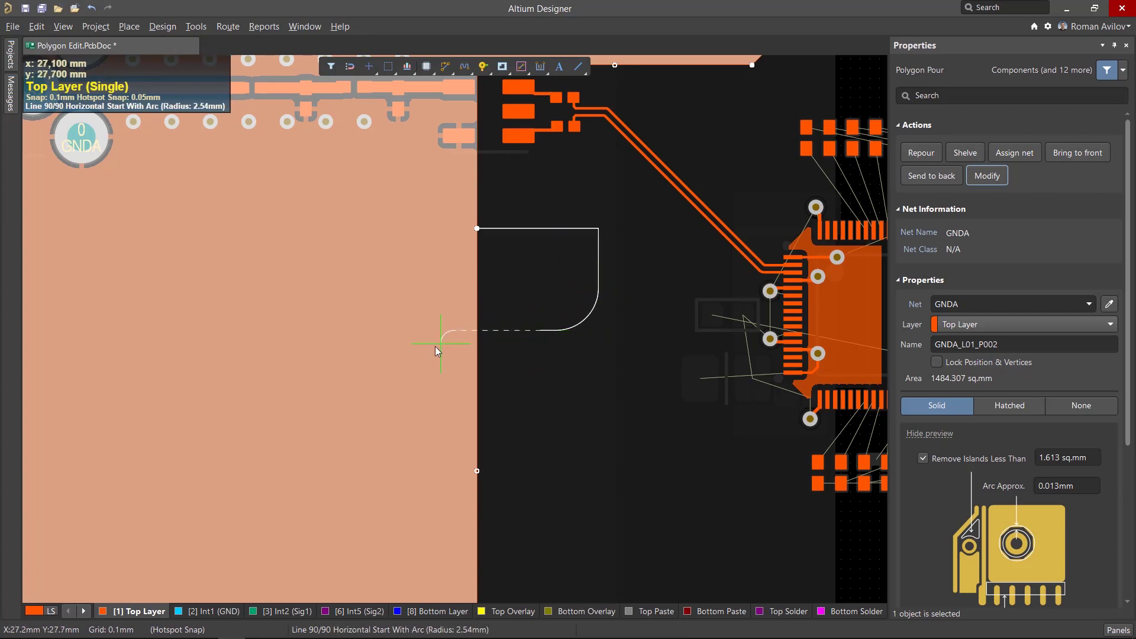
key(space)
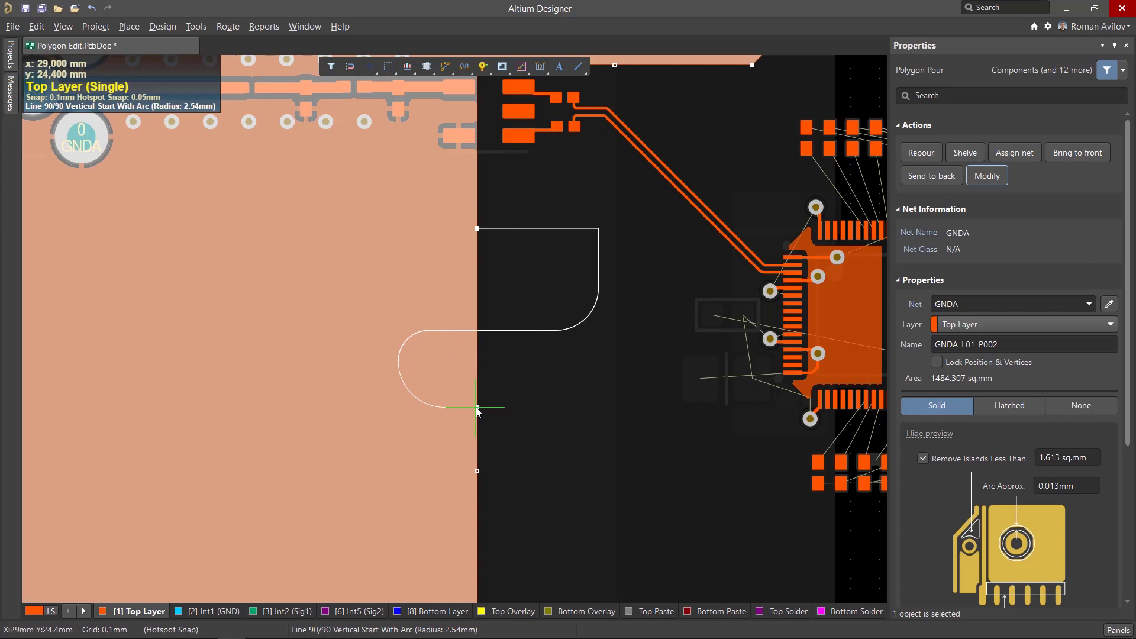
right_click(477, 408)
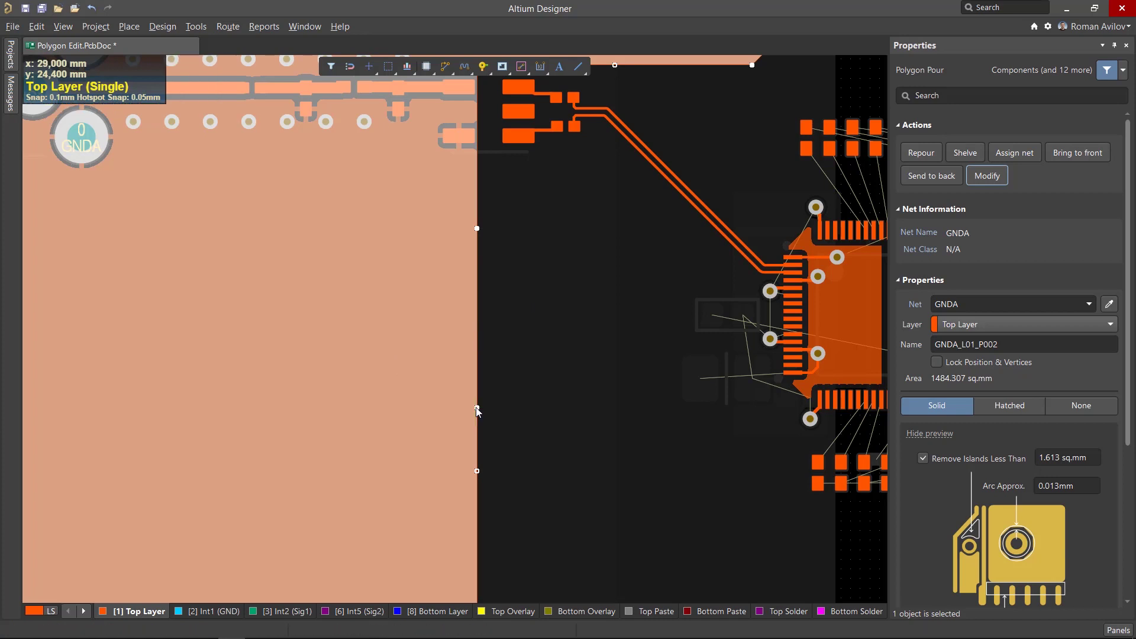
click(550, 367)
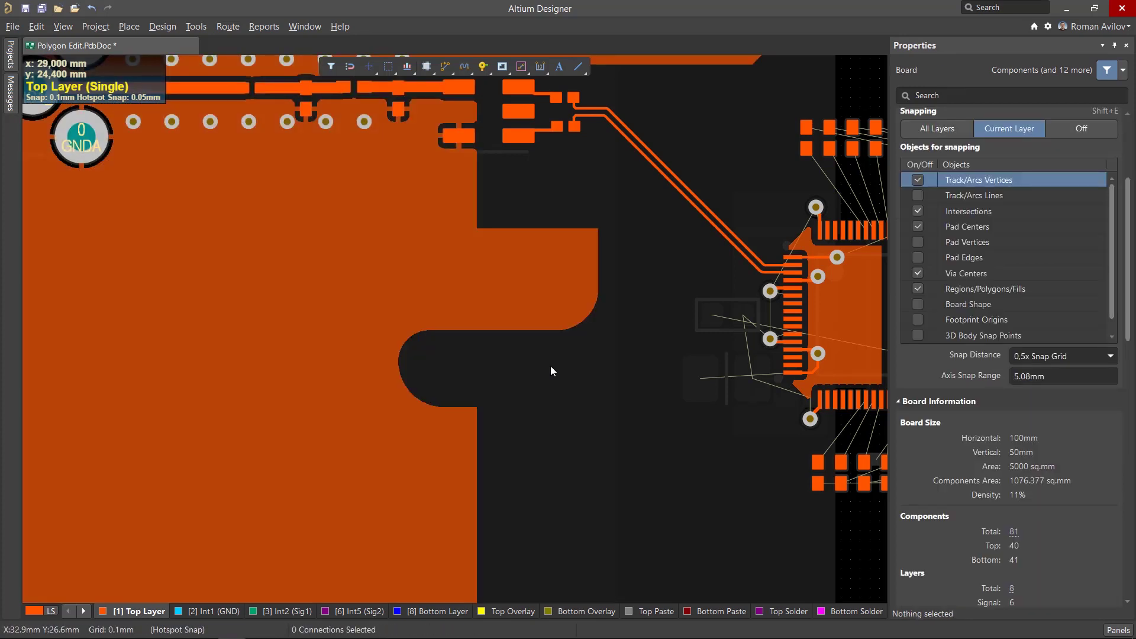
Step: Place a polygon pour cutout over the upper-left corner of the copper area under the chip, with a 45-degree edge across the pour's corner
ctrl+scroll(807, 254, up, 5)
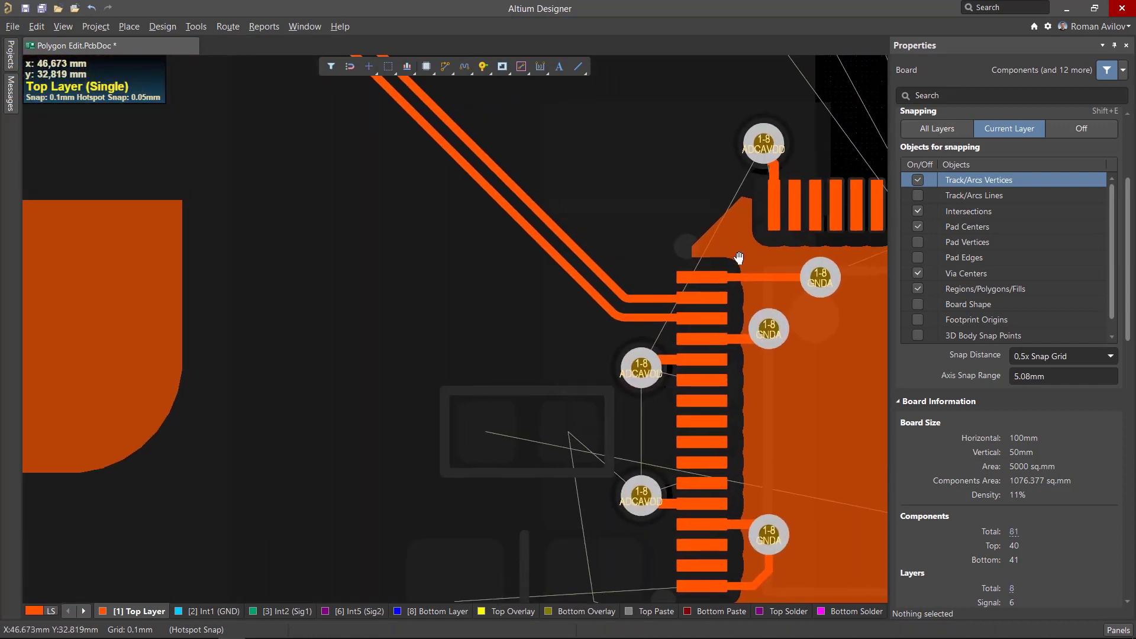
right_drag(757, 260, 625, 280)
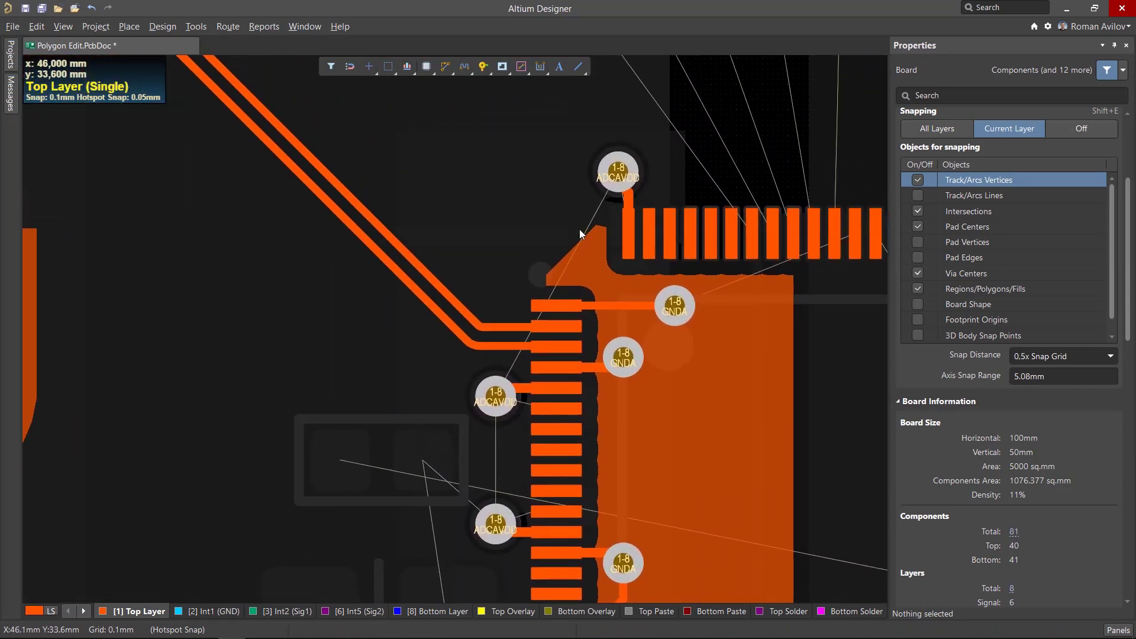
click(500, 68)
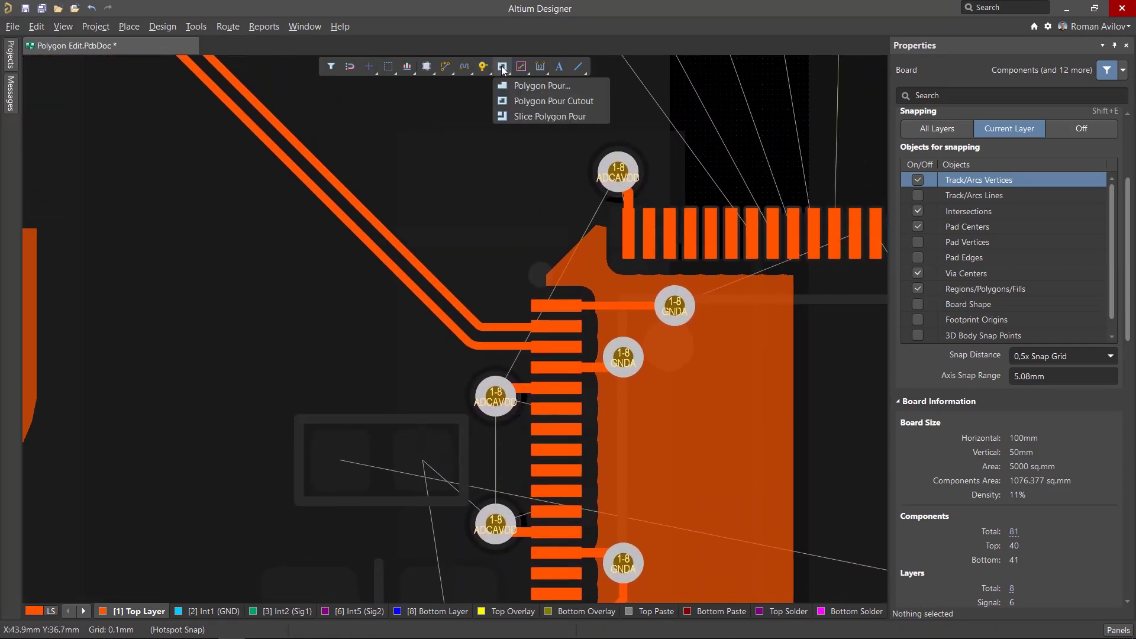
click(575, 100)
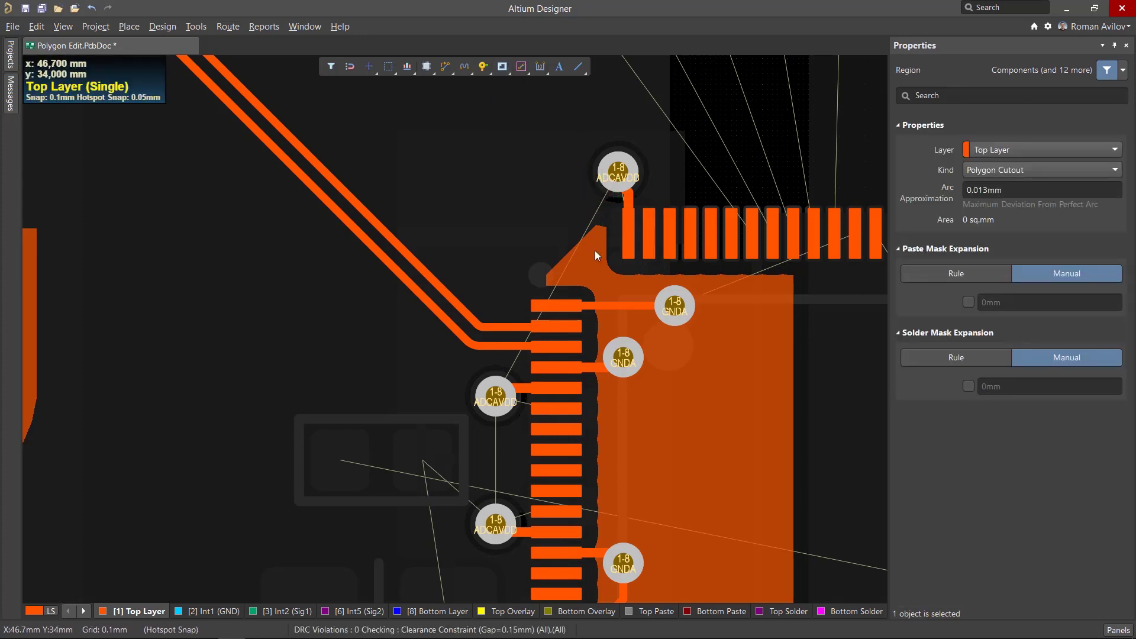
click(619, 212)
key(space)
key(shift+space)
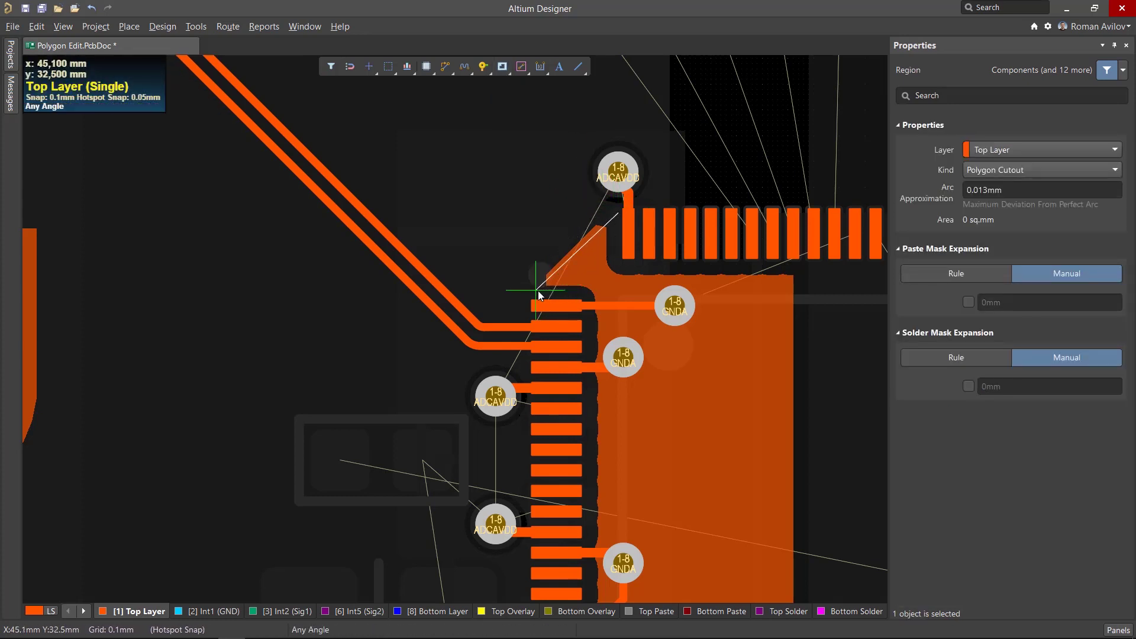
key(shift+space)
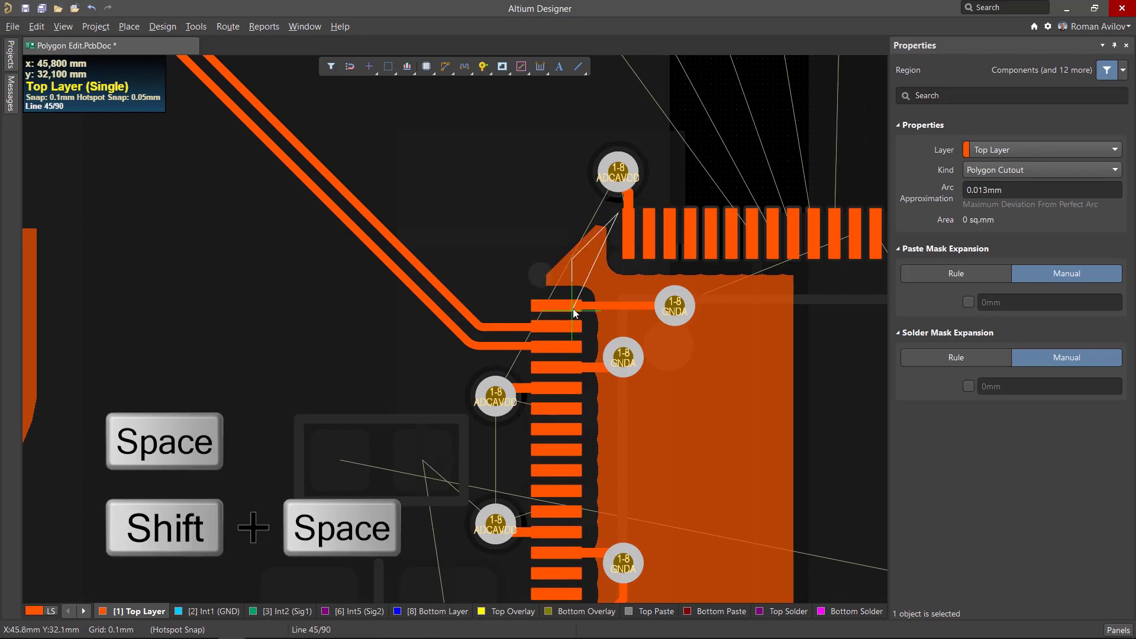
key(space)
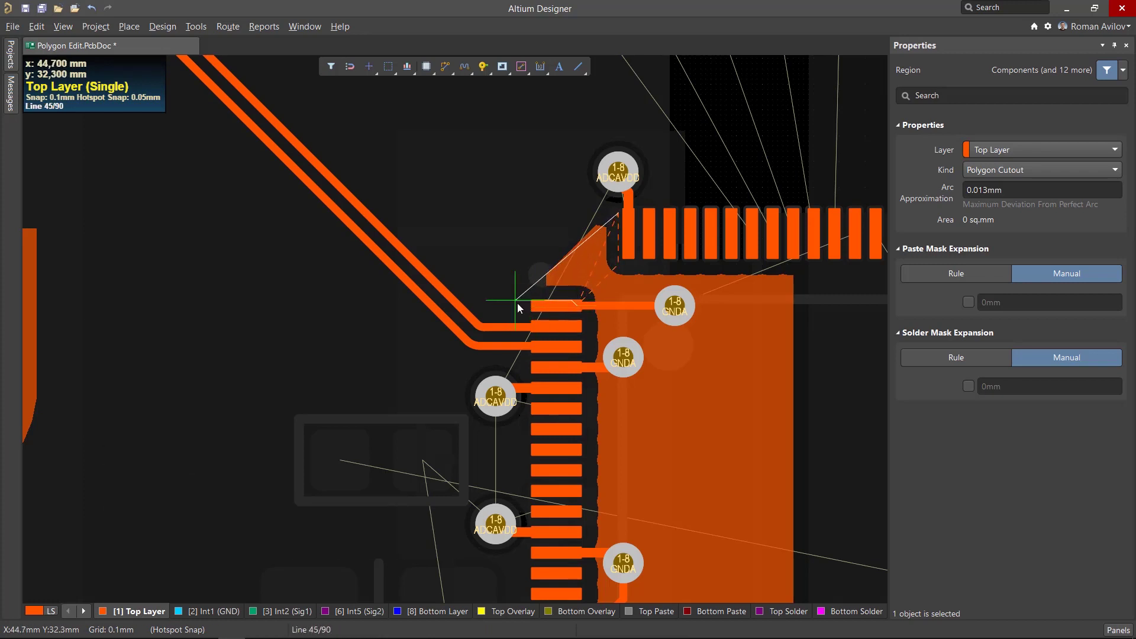
click(515, 308)
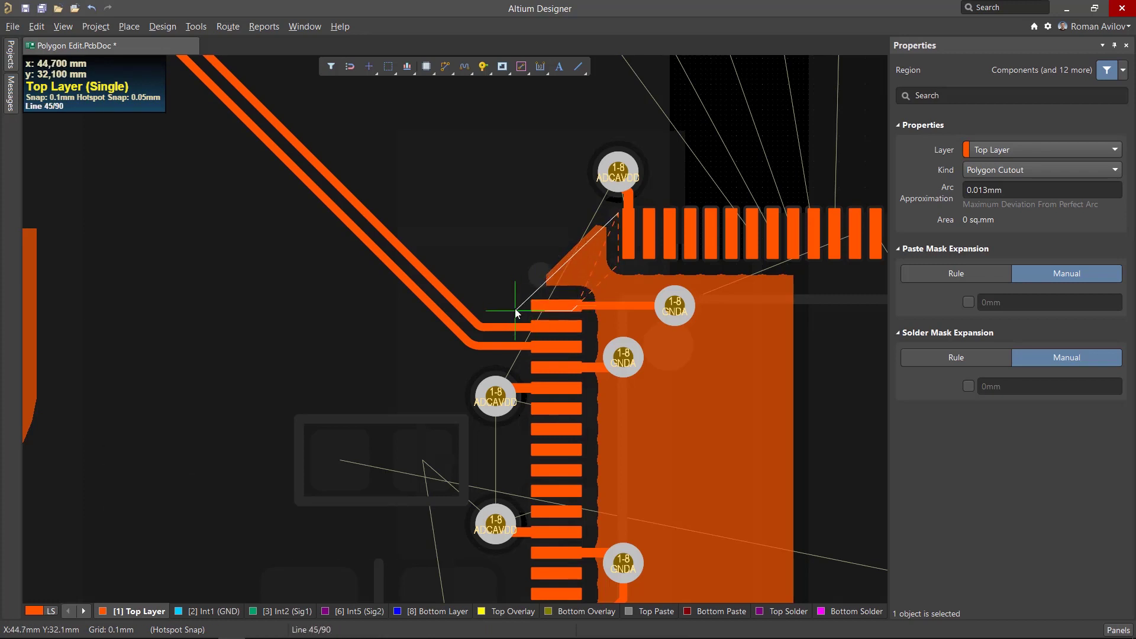
click(511, 217)
right_click(511, 216)
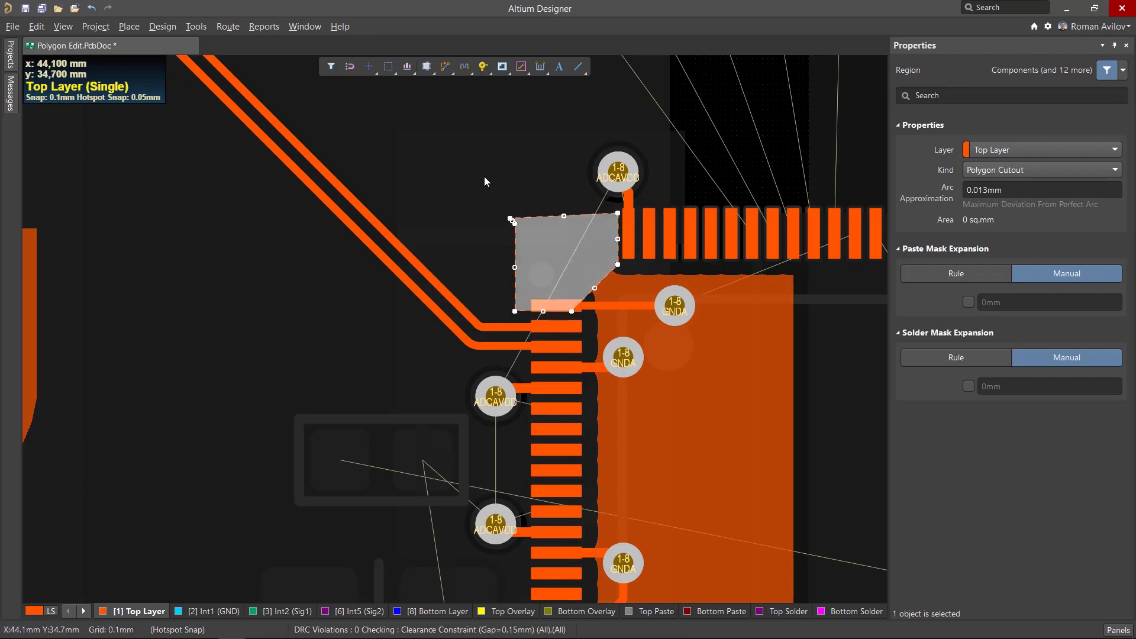
Step: Move the cutout's stray upper-left vertex to the middle of its upper side, at about X 45.7 mm, Y 34.2 mm
ctrl+scroll(520, 312, up, 3)
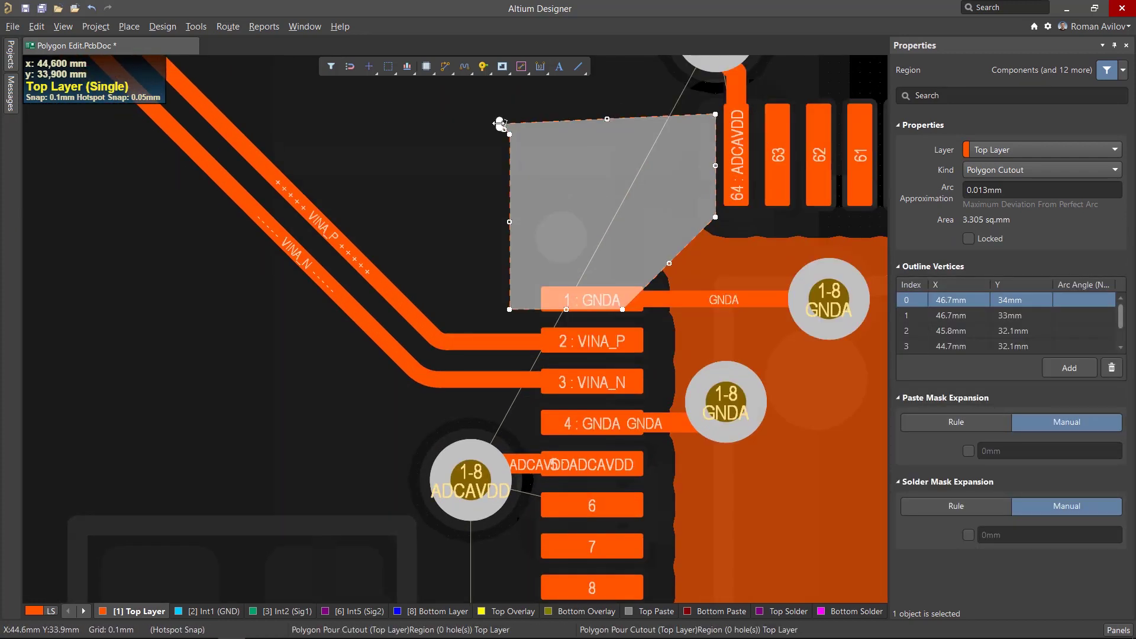
drag(500, 123, 612, 93)
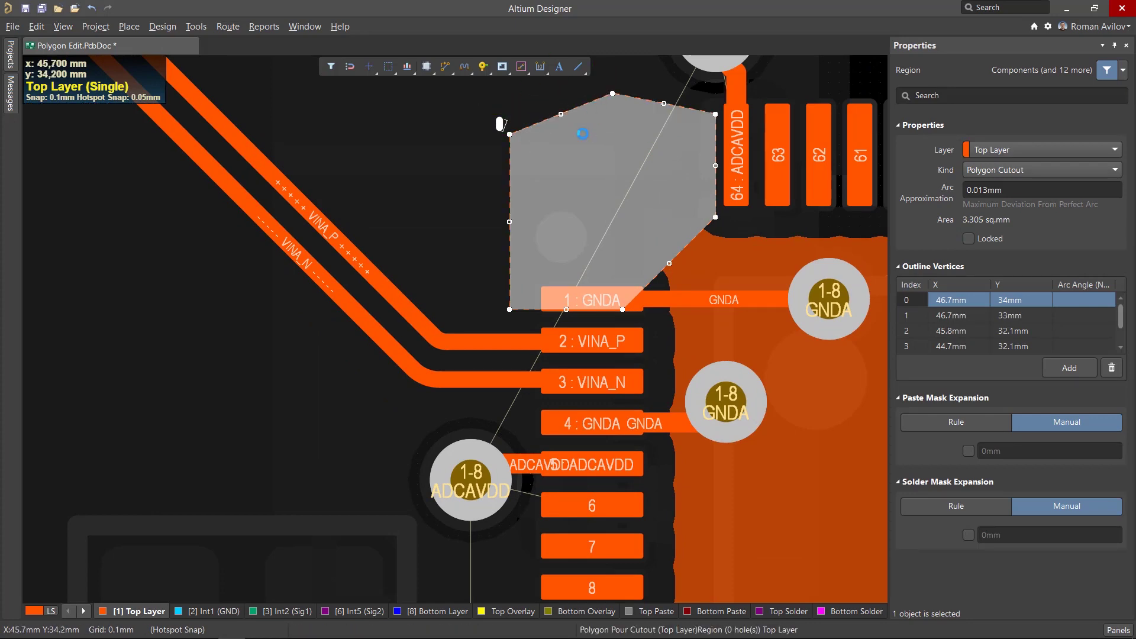
ctrl+scroll(550, 140, down, 4)
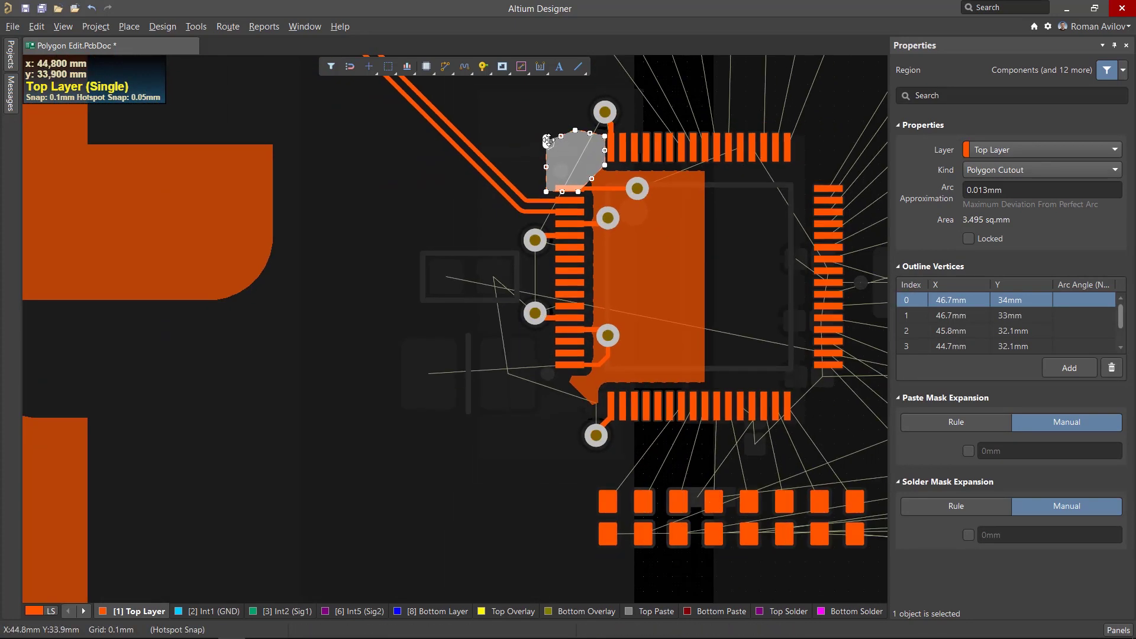
Step: Paste a copy of the cutout inside the polygon under the chip at about X 48.3 mm, Y 29.6 mm, and select the surrounding polygon
ctrl+scroll(568, 154, up, 2)
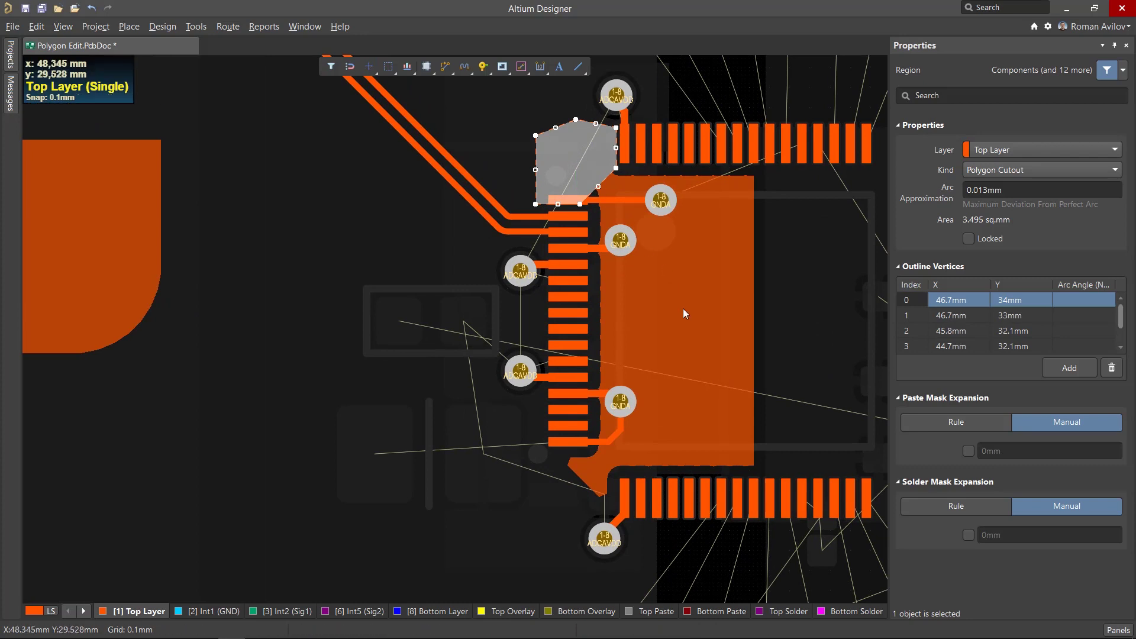
key(ctrl+c)
key(ctrl+v)
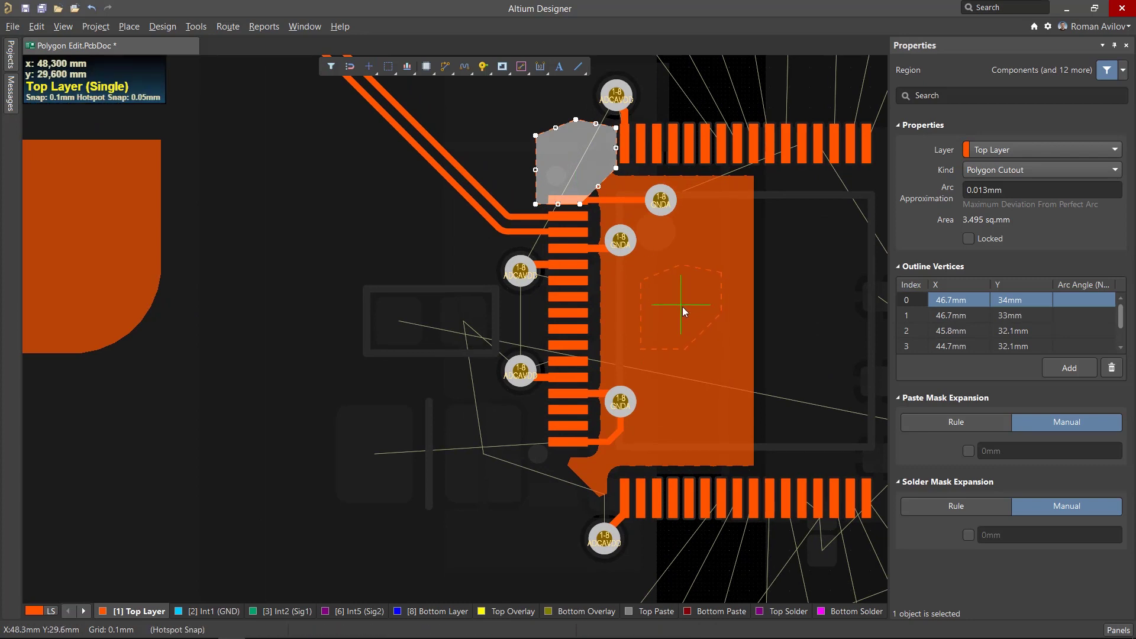
click(682, 306)
click(738, 227)
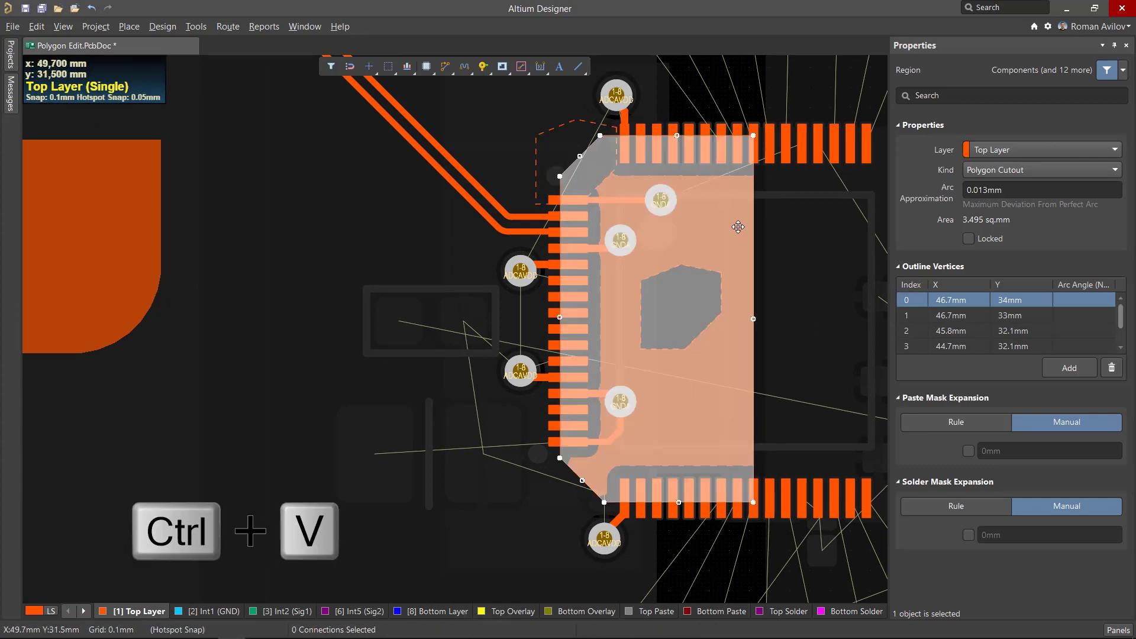
Step: Switch to the Bottom Layer and select the overlapping ADCAVDD polygons beside the chip one at a time to examine their outlines
click(738, 227)
click(807, 249)
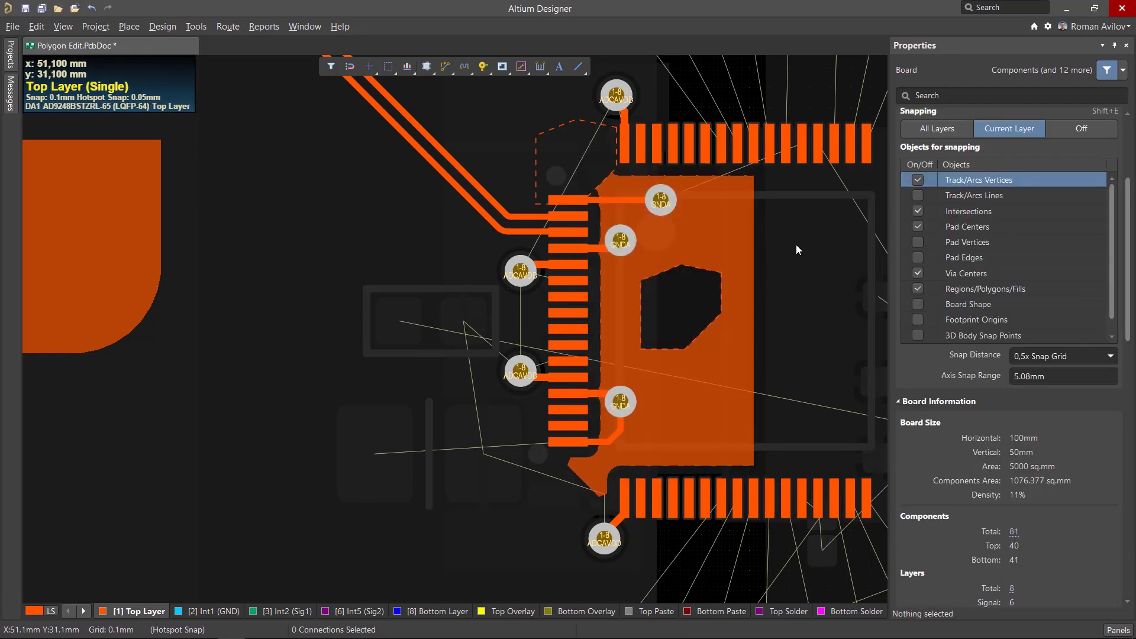
key(KP_Multiply)
ctrl+scroll(531, 304, down, 3)
click(527, 209)
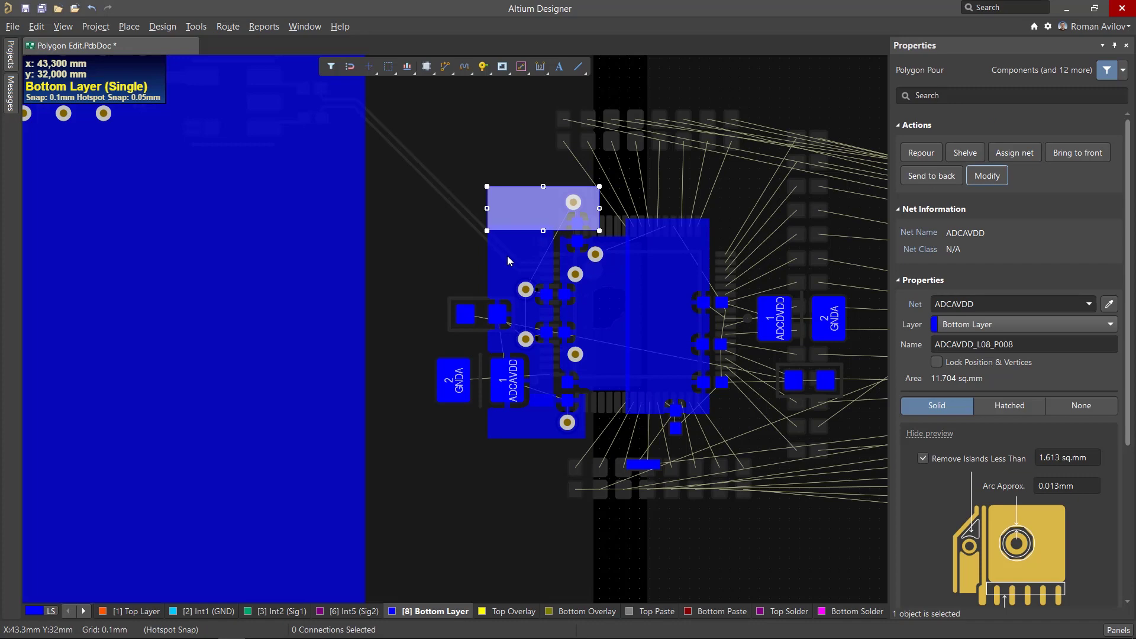
click(506, 255)
ctrl+scroll(525, 226, up, 4)
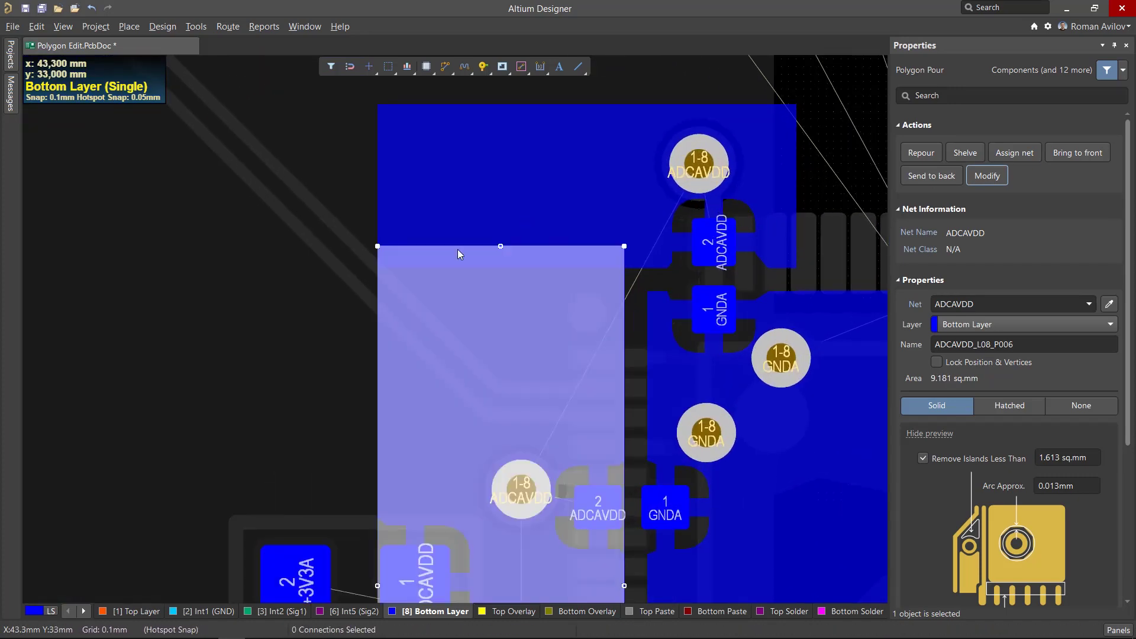
Step: Combine the three overlapping ADCAVDD polygons on the Bottom Layer into one polygon and select it to check its outline
click(459, 253)
ctrl+scroll(528, 194, down, 3)
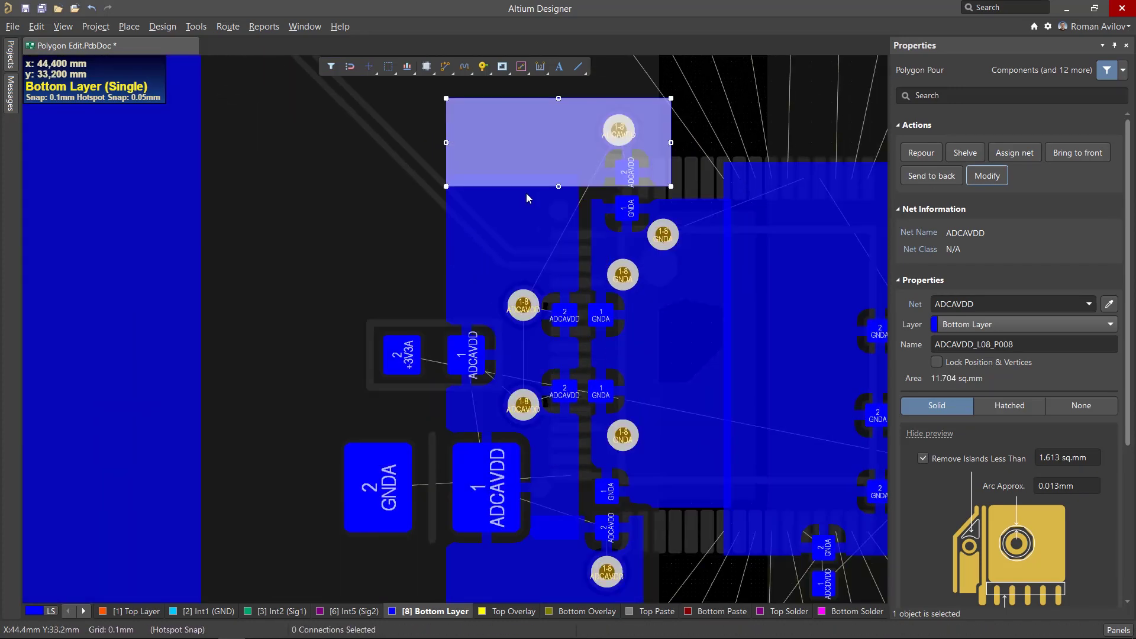
shift+click(495, 222)
scroll(491, 296, down, 2)
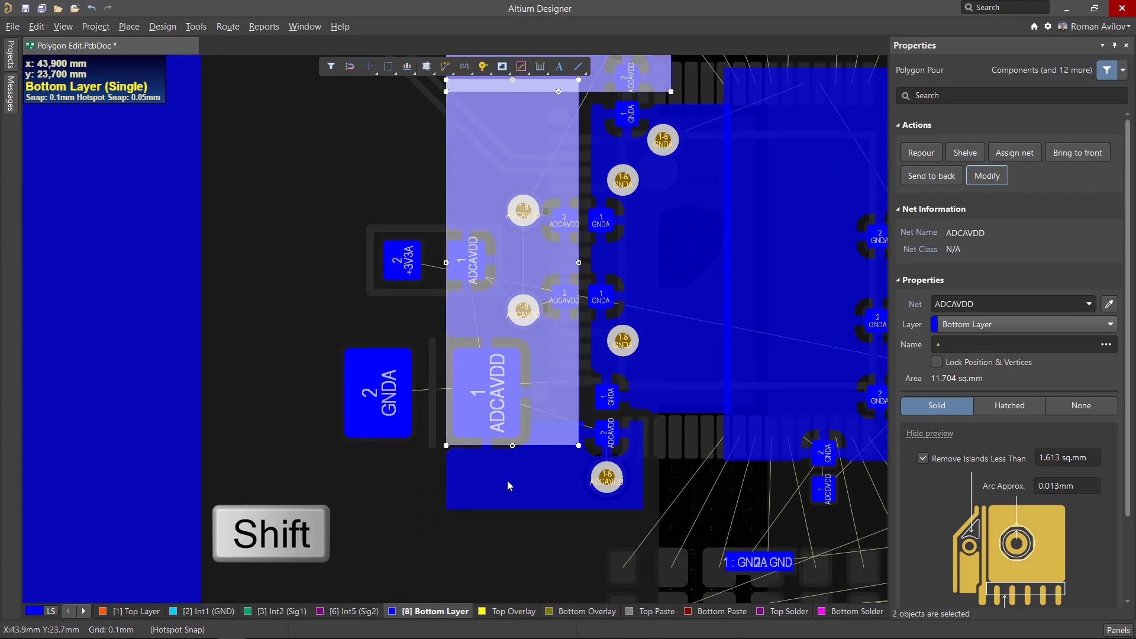
shift+click(491, 467)
scroll(484, 399, up, 3)
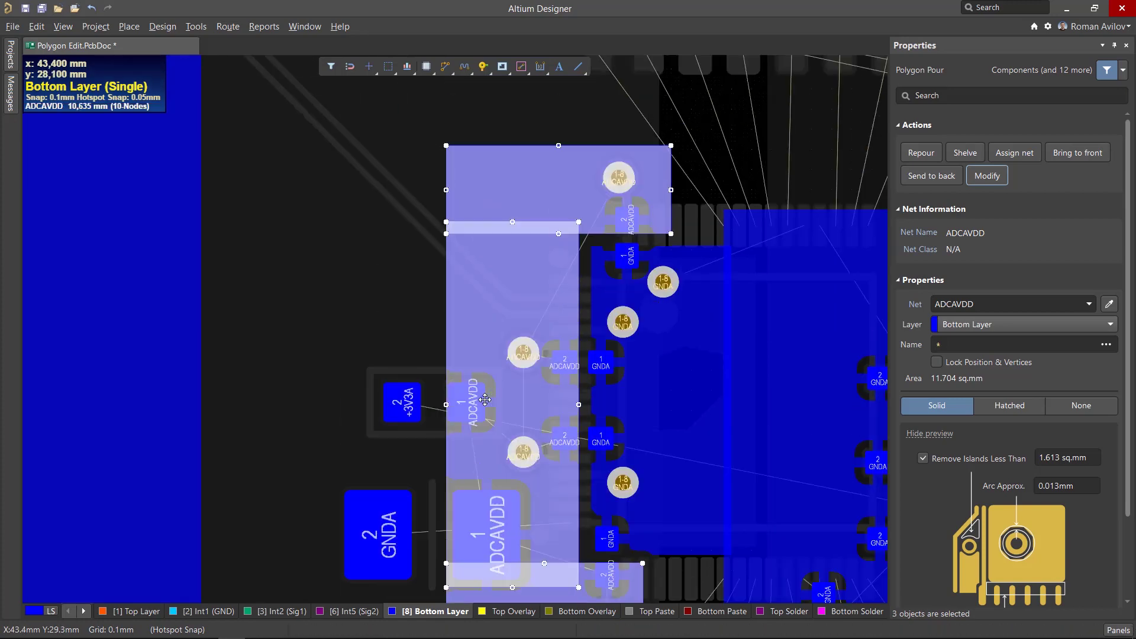
right_click(486, 193)
mouse_move(566, 339)
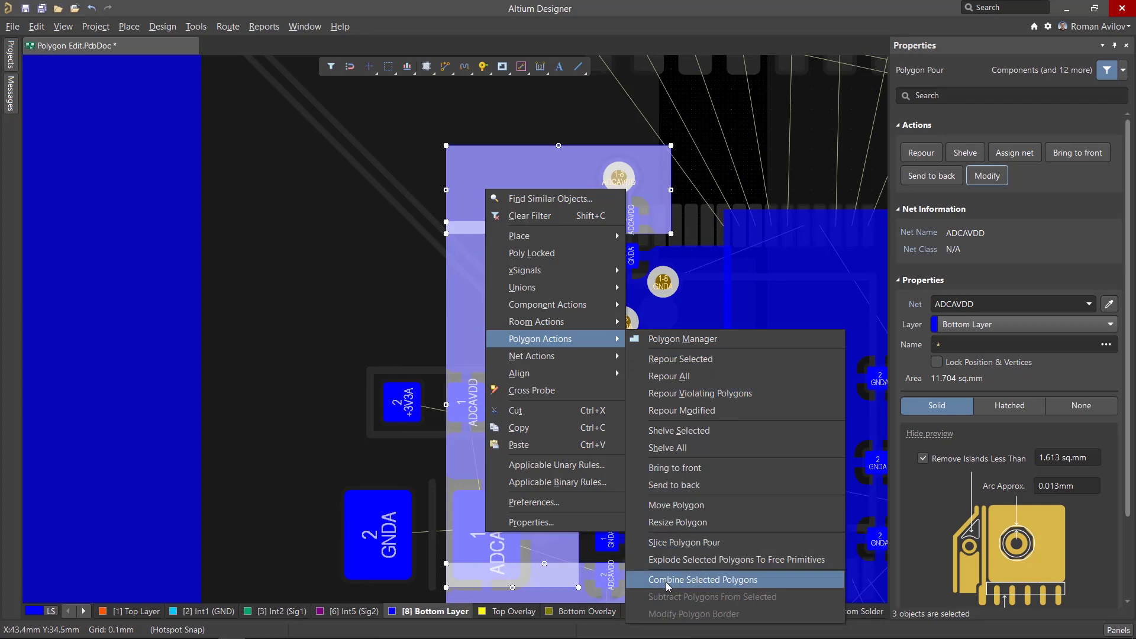
click(738, 580)
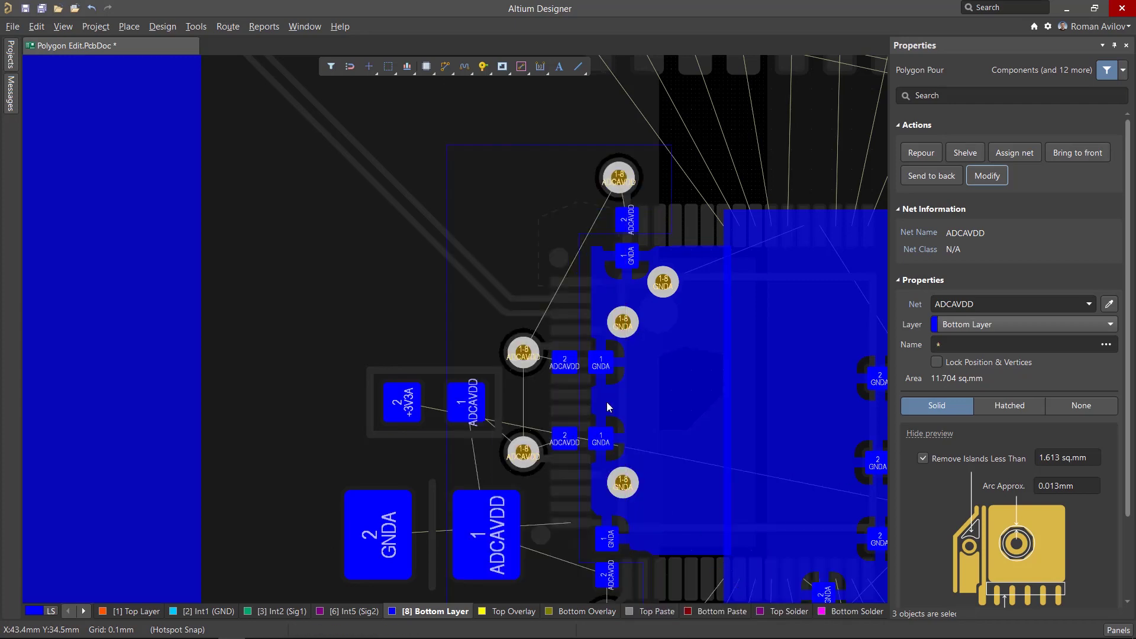
click(517, 195)
ctrl+scroll(516, 195, down, 2)
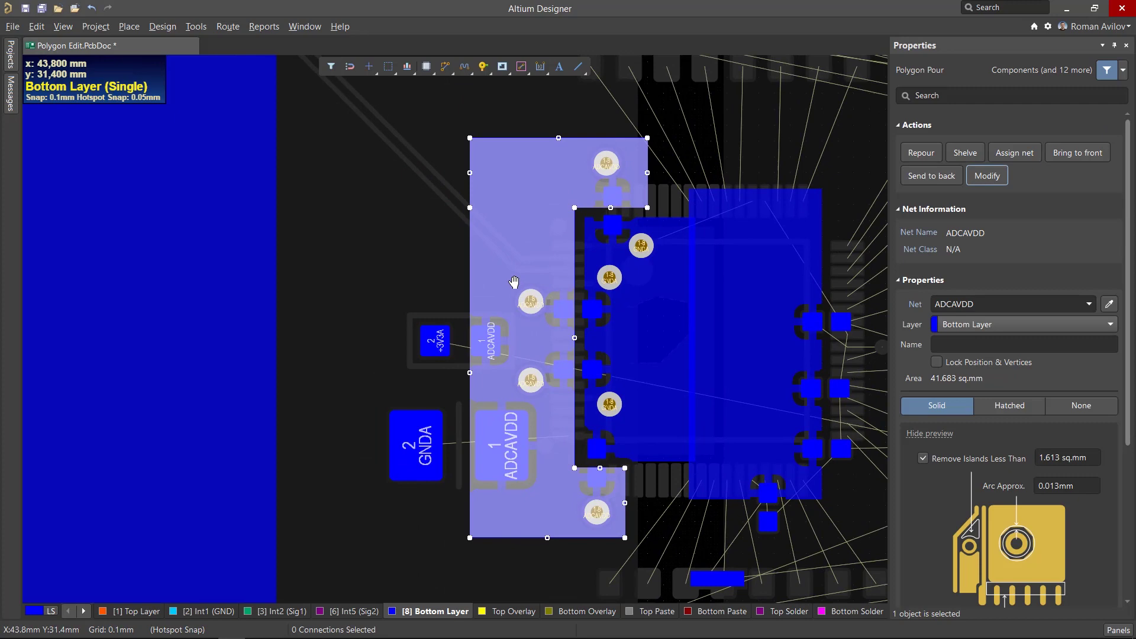
scroll(516, 196, up, 1)
Step: Switch to the Top Layer and select the GNDA polygon with the chamfered corner along the board's upper edge
click(136, 612)
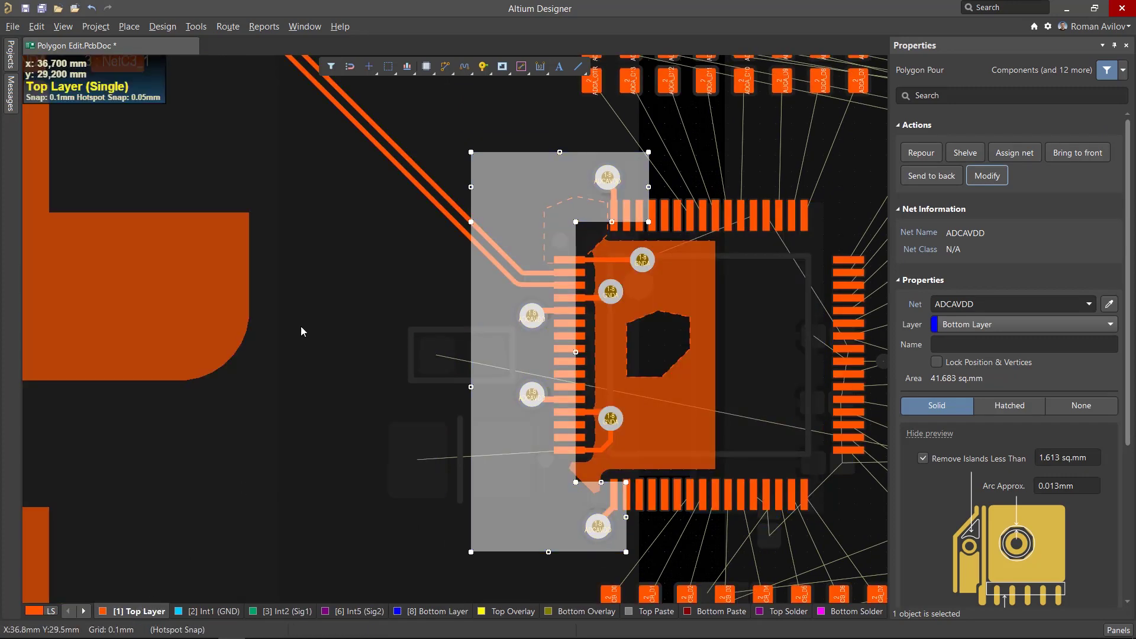
click(319, 322)
ctrl+scroll(370, 369, up, 2)
ctrl+scroll(363, 360, down, 2)
ctrl+scroll(363, 324, up, 4)
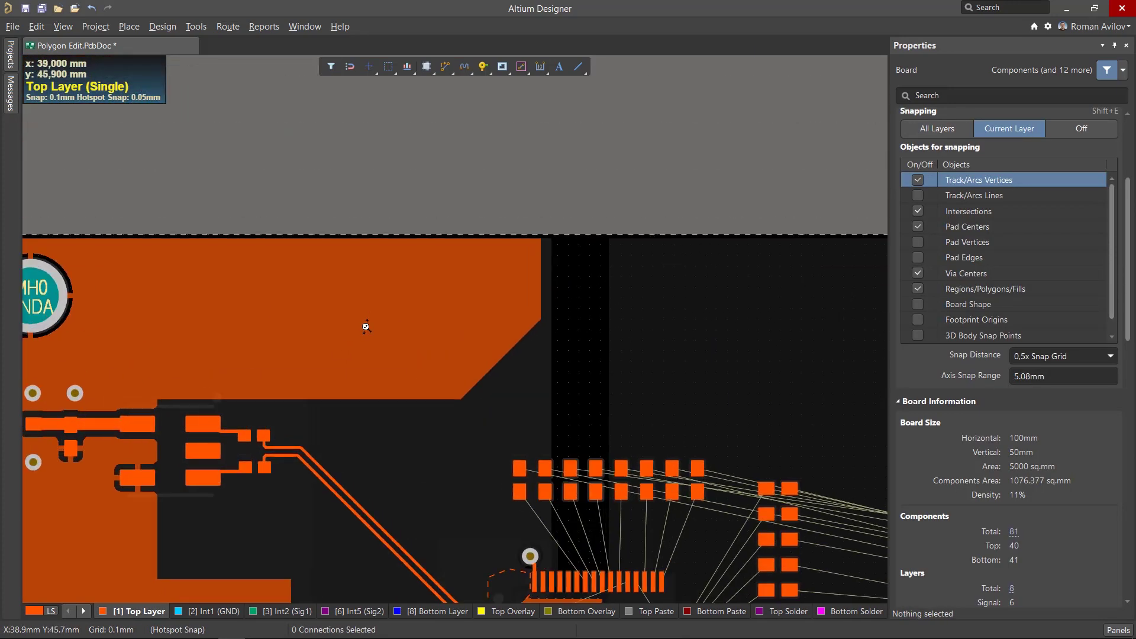
click(390, 289)
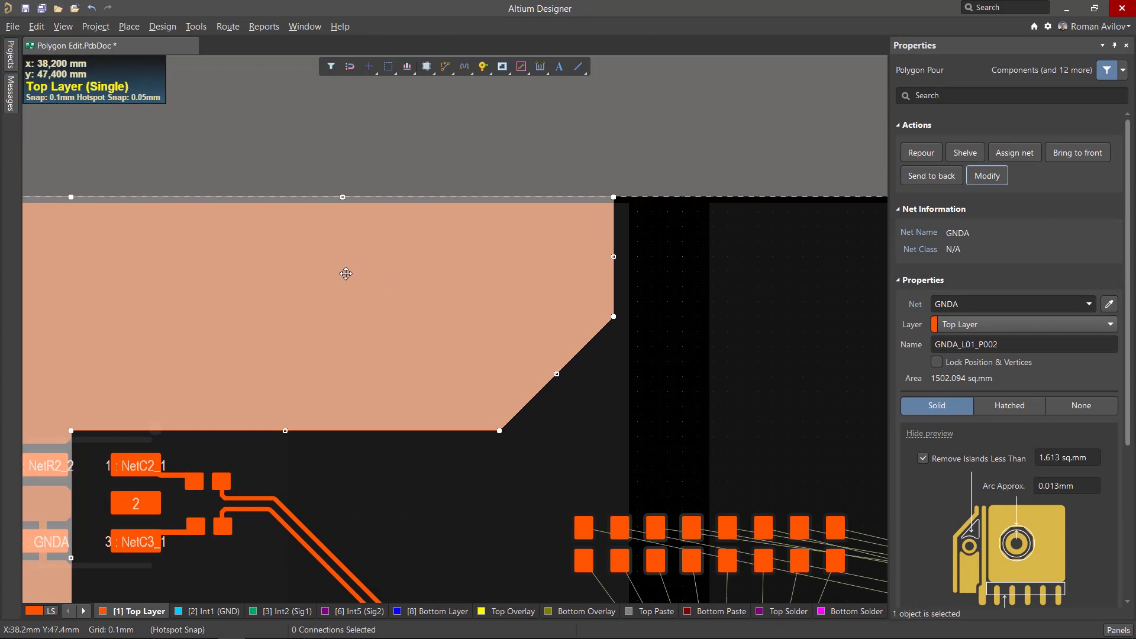
Step: Start slicing the GNDA polygon from a point just above the board's upper edge, with a slice line width of 0.5 mm
right_click(364, 276)
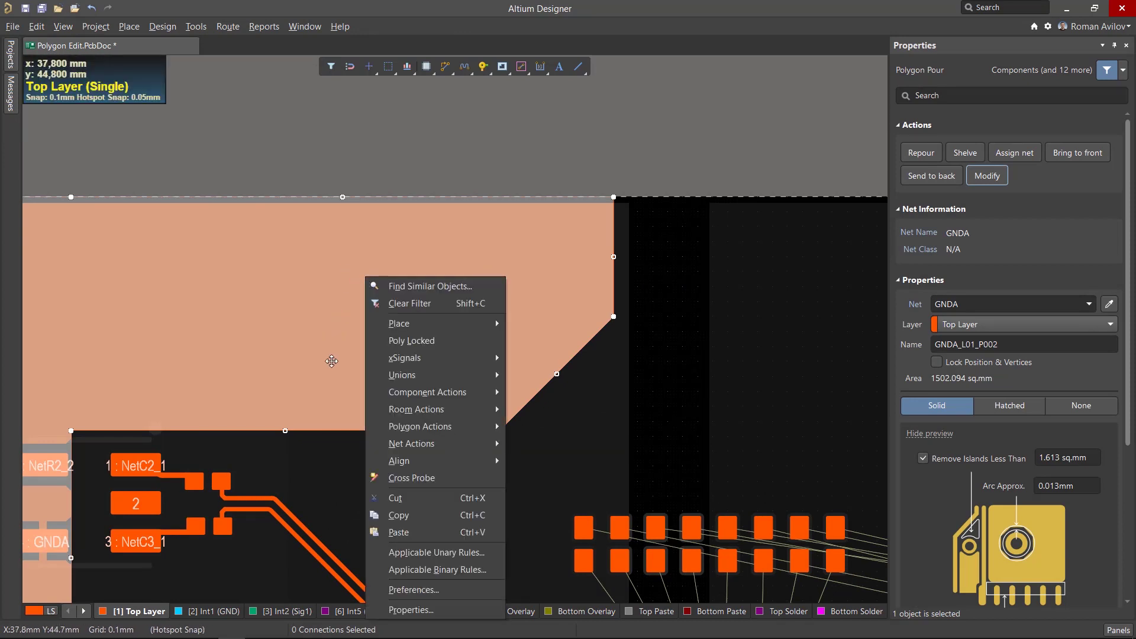
mouse_move(452, 430)
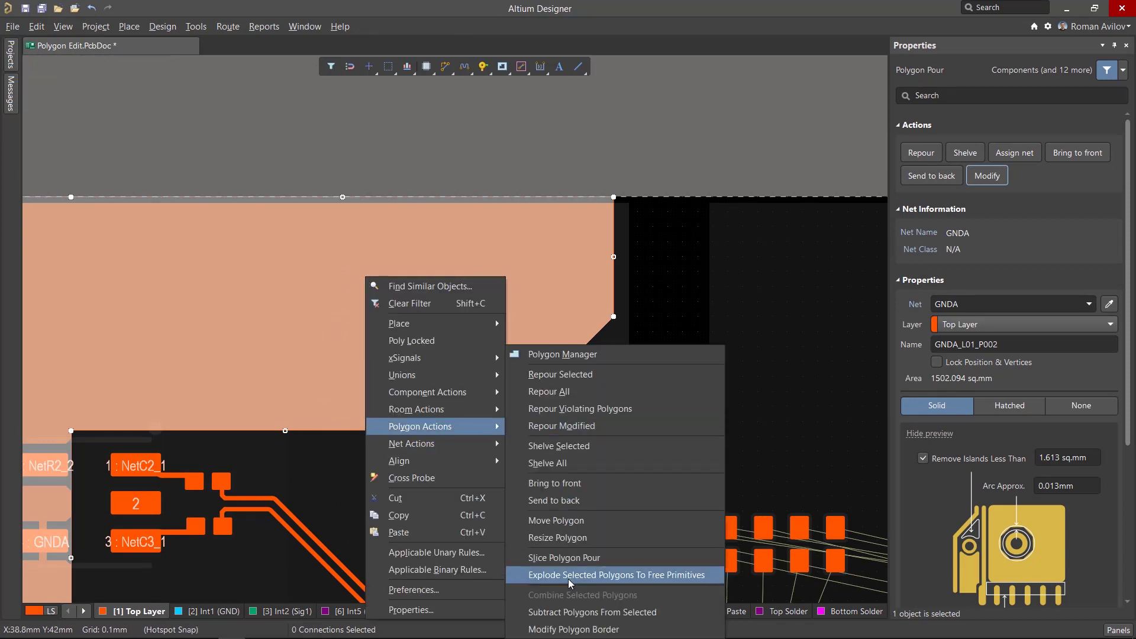
click(576, 562)
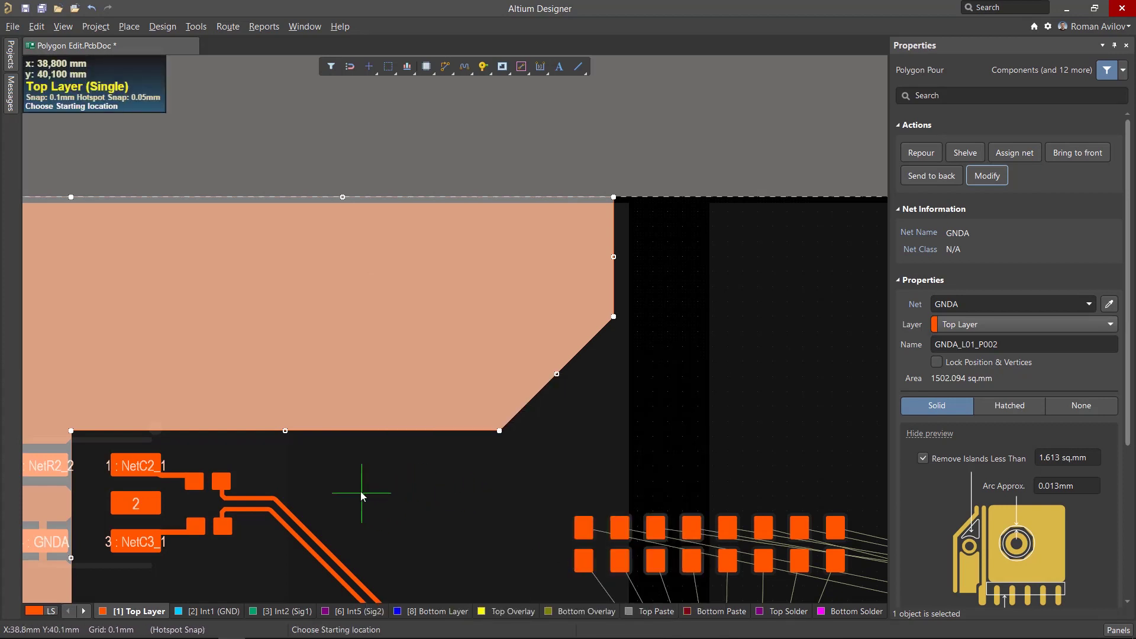
click(335, 146)
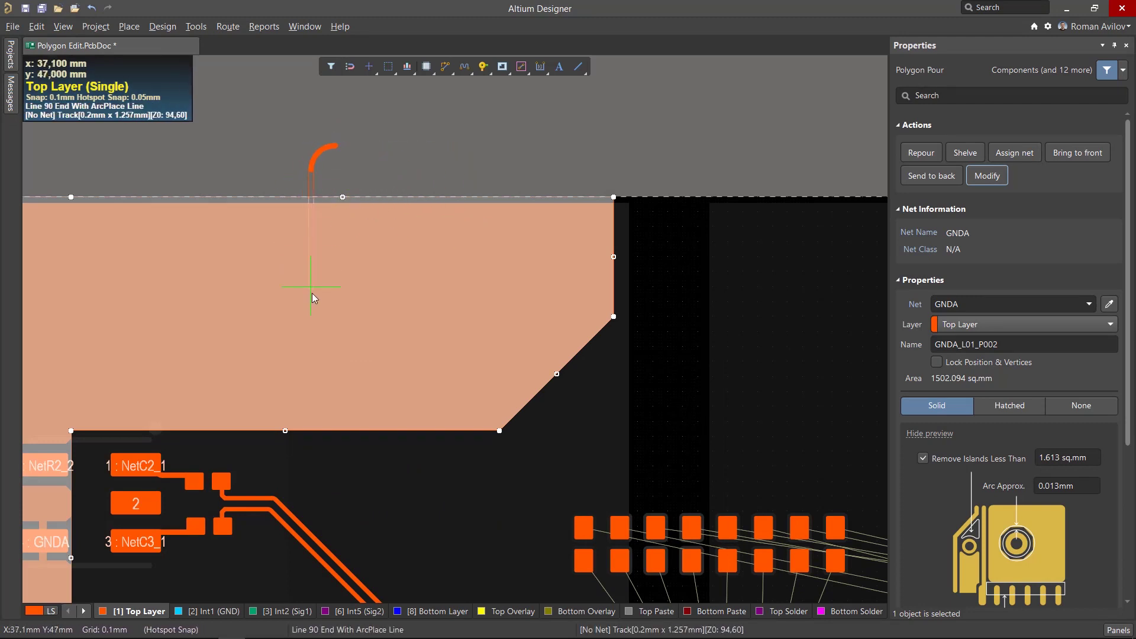
key(space)
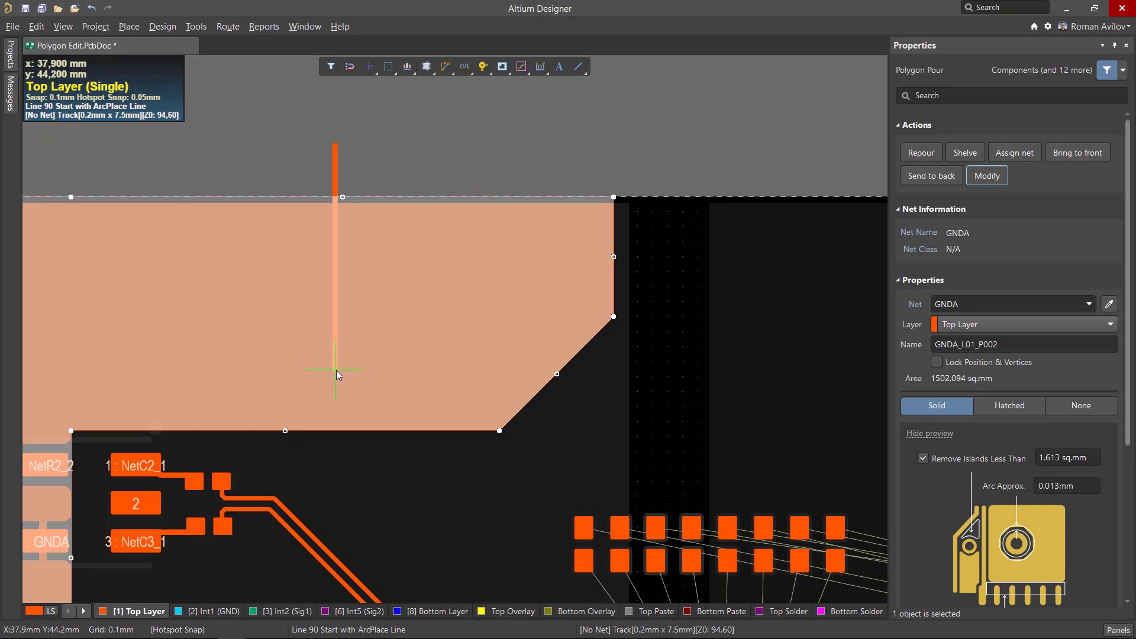
key(Tab)
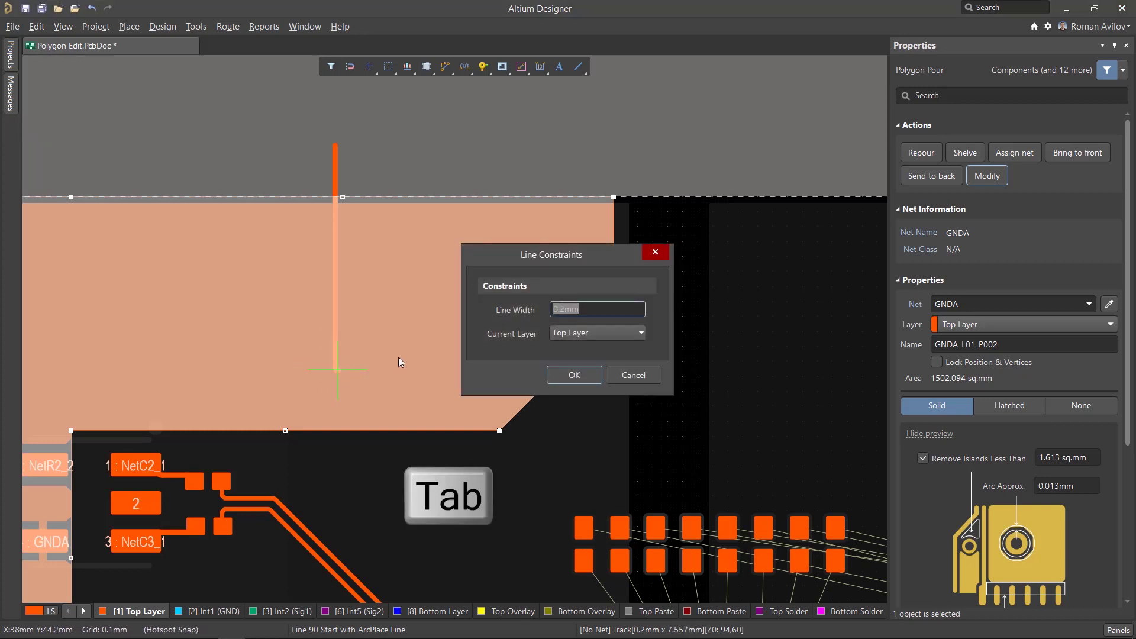
text(0.5)
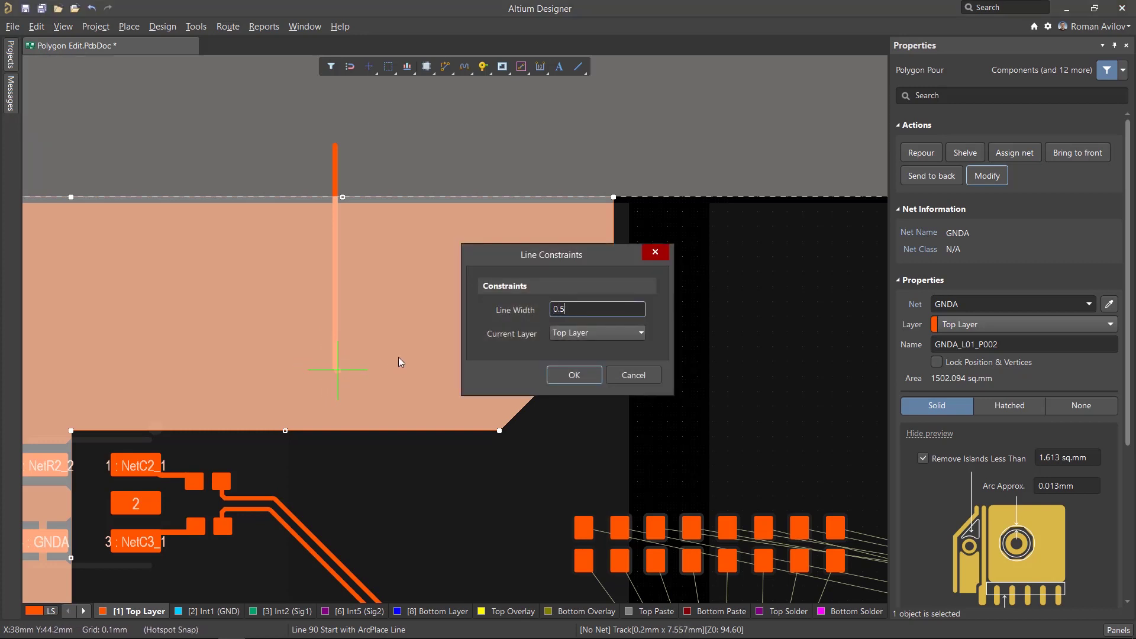
click(574, 375)
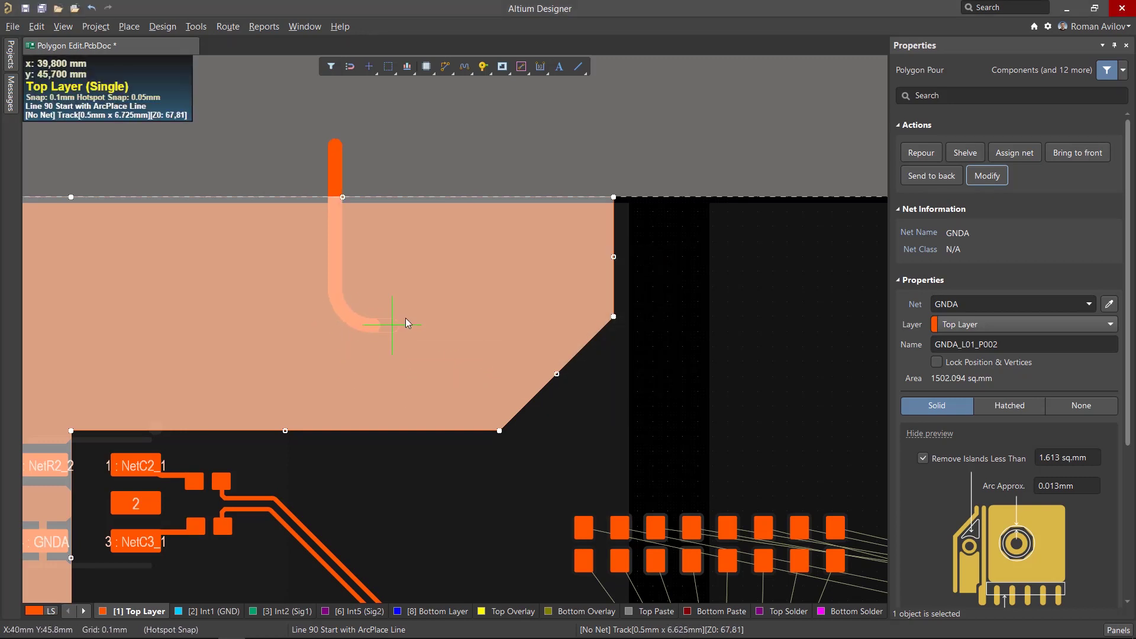
Step: Draw the slice path with 45- and 90-degree corners through the GNDA polygon past its lower edge and split it into two polygons
key(shift+space)
key(shift+space)
key(shift+space)
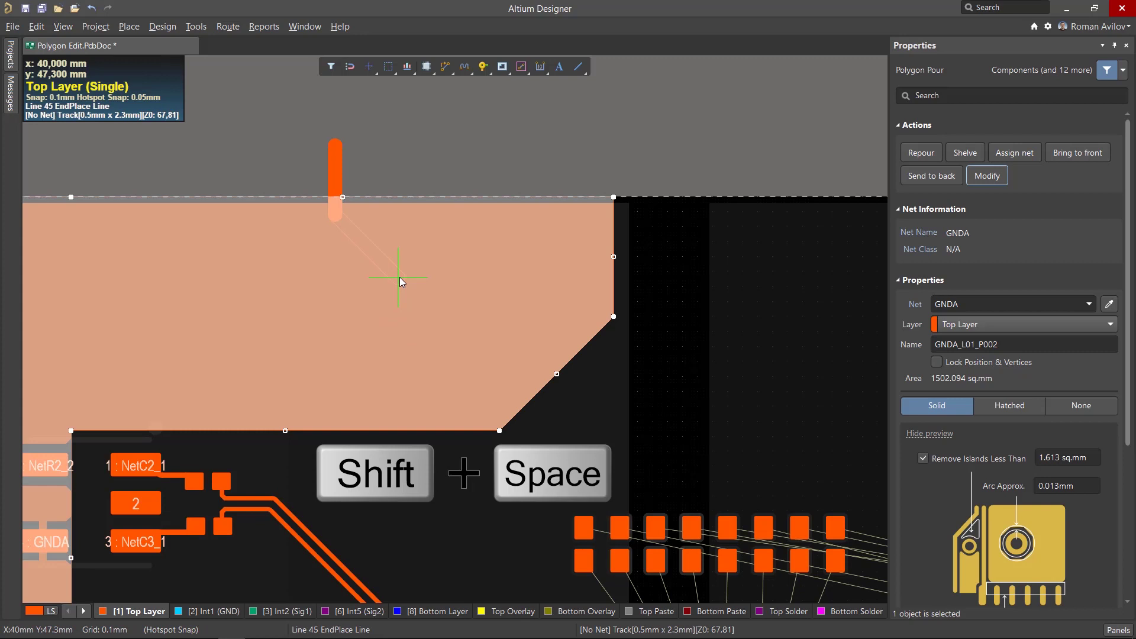
click(474, 302)
key(shift+space)
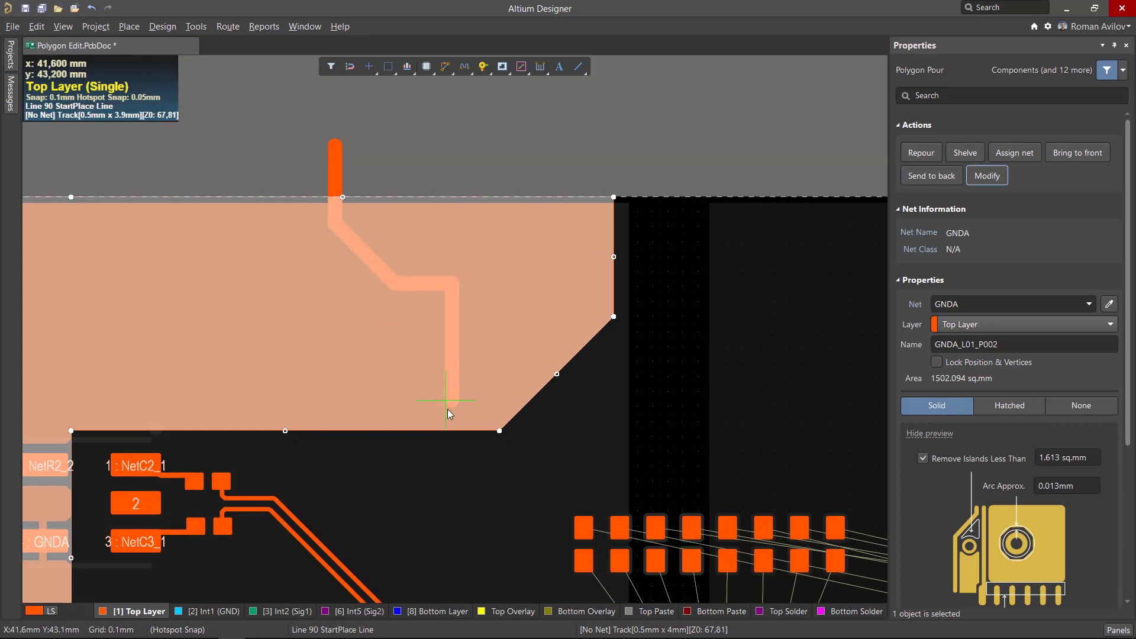
click(450, 408)
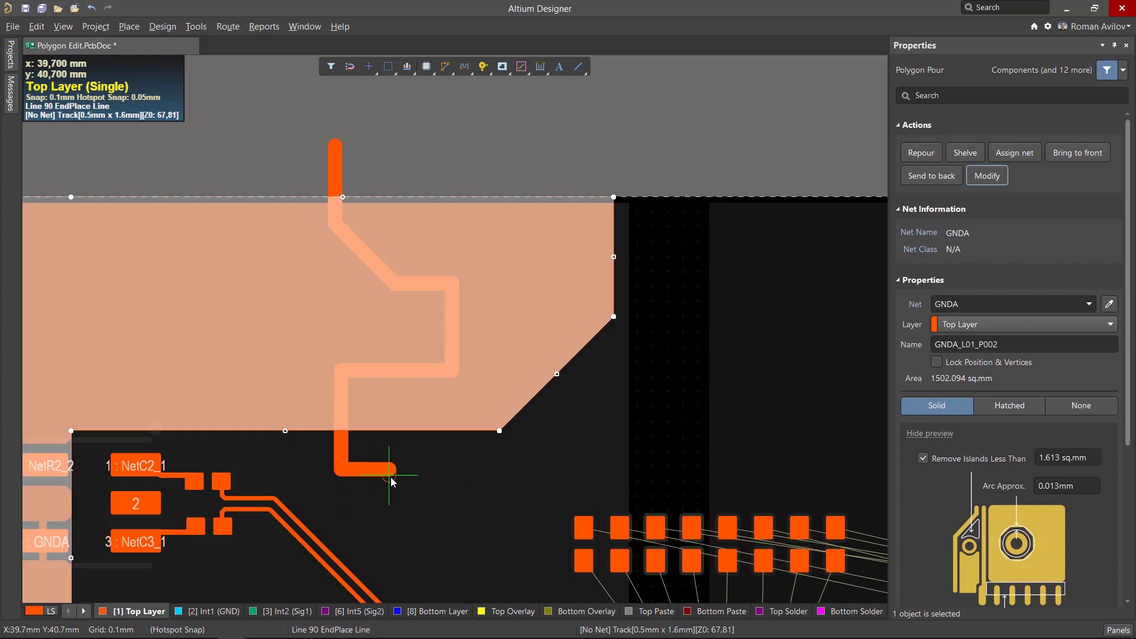
right_click(388, 485)
right_click(387, 470)
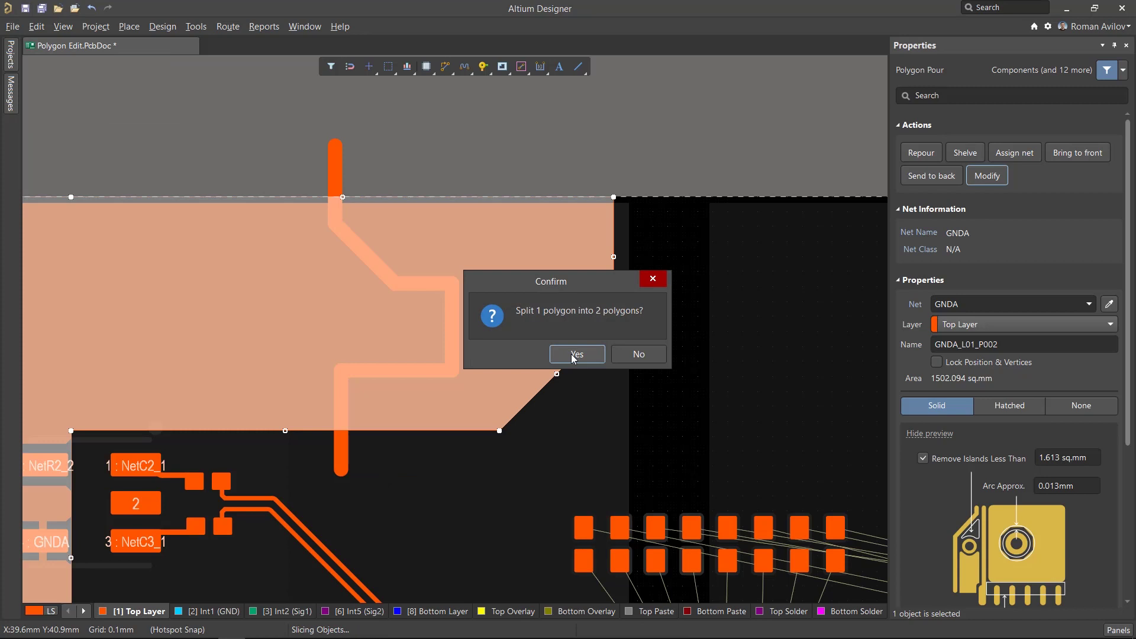
click(573, 355)
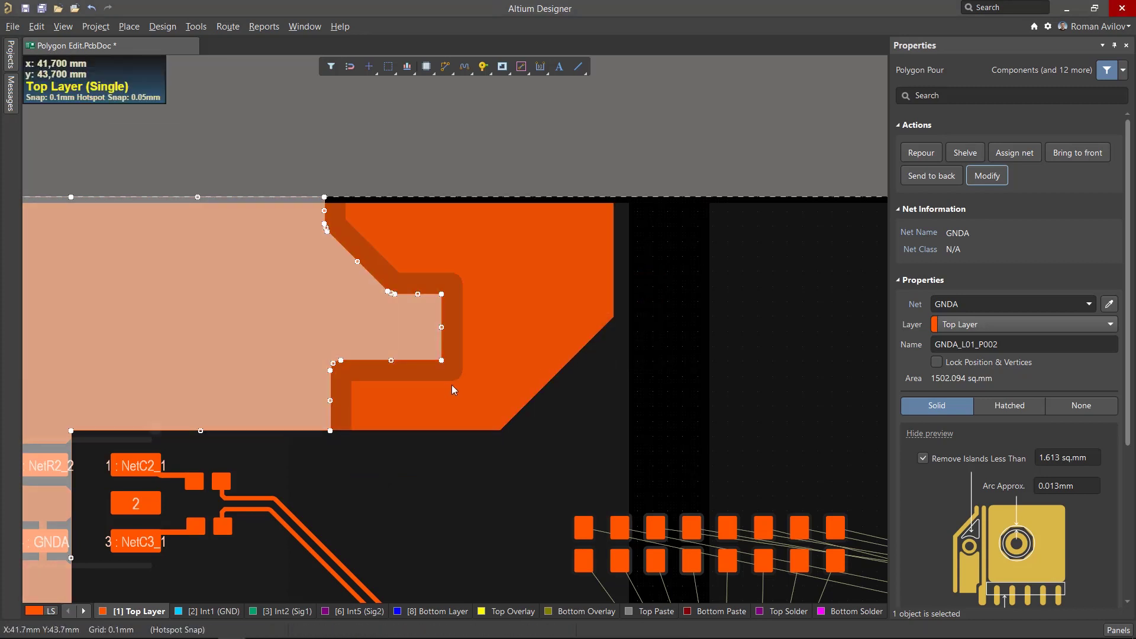
Step: Select both pieces of the sliced GNDA polygon, repour them and examine the gap between them
click(526, 299)
shift+click(298, 278)
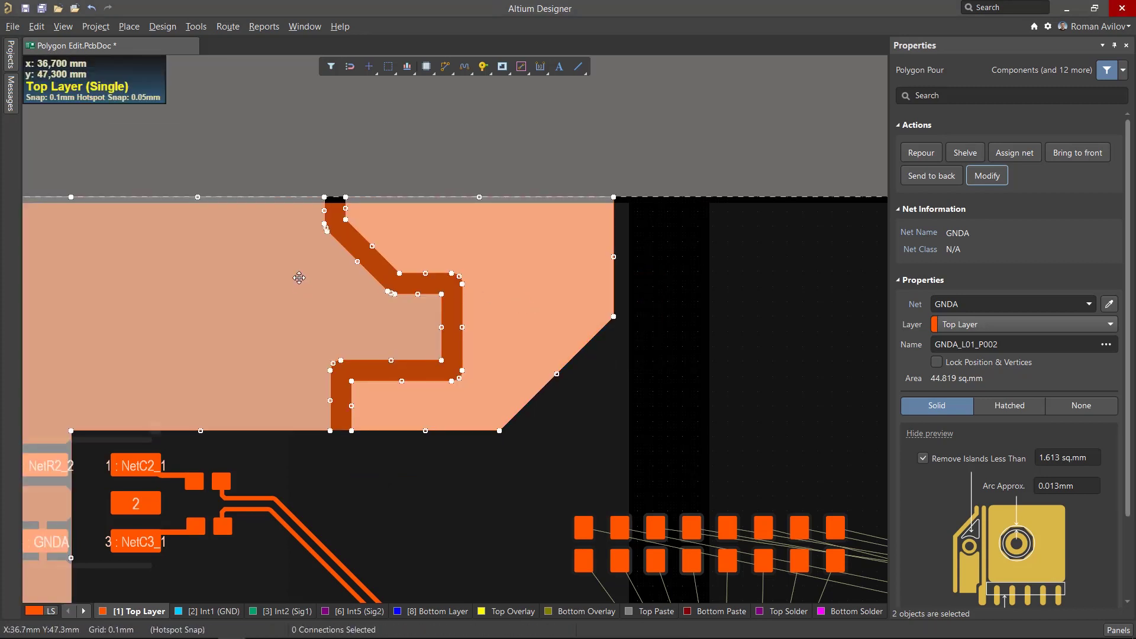
right_click(329, 285)
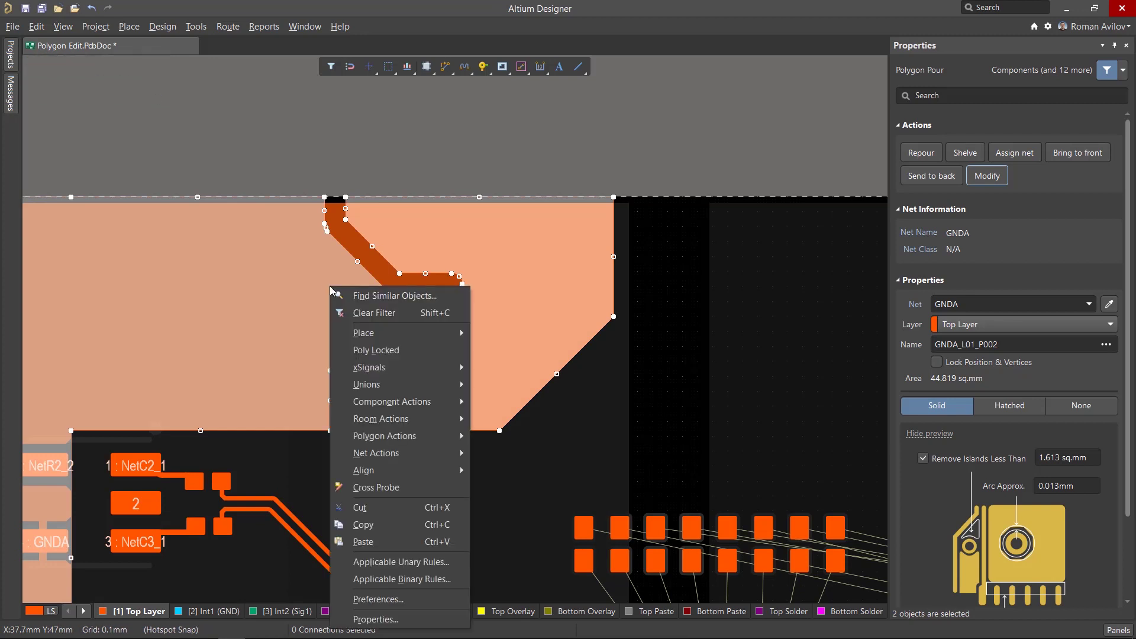
mouse_move(393, 440)
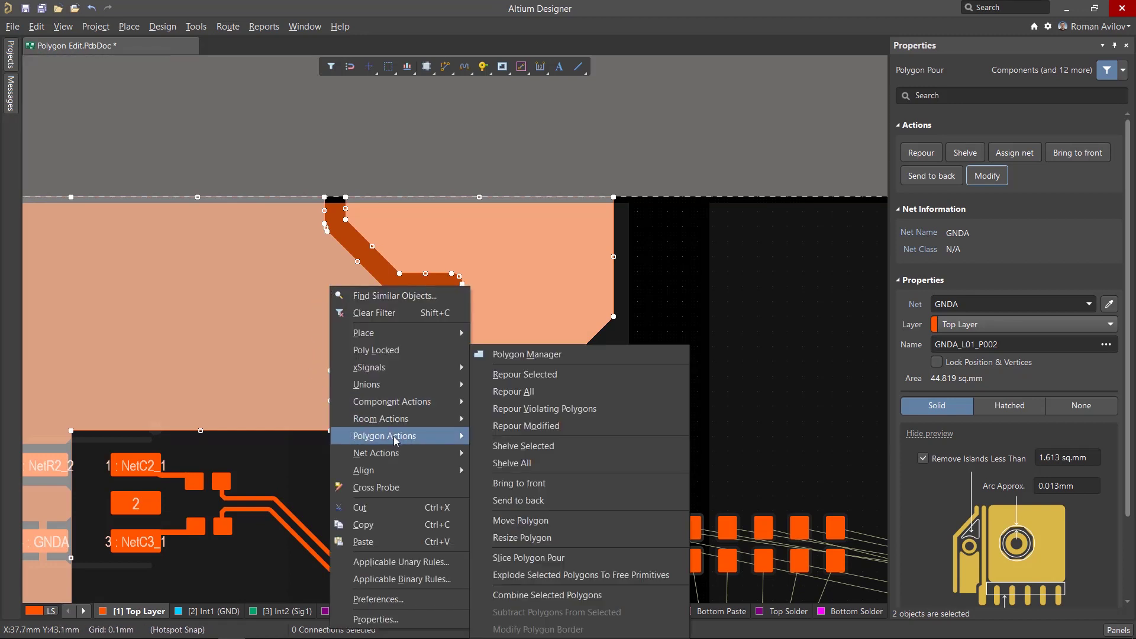
click(560, 374)
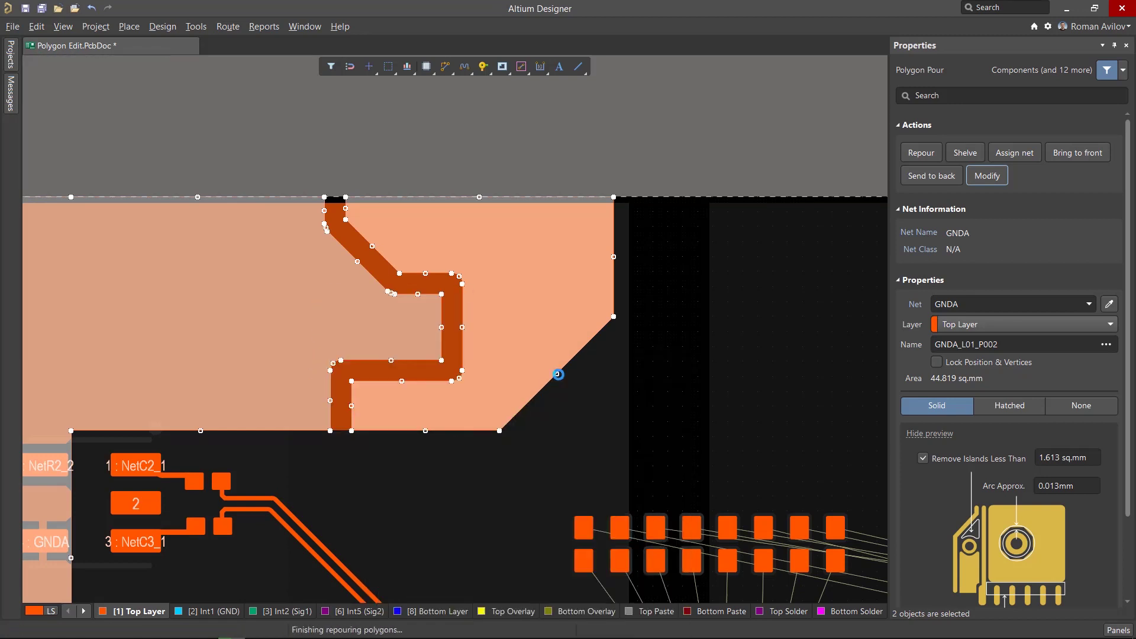
ctrl+scroll(341, 201, up, 3)
ctrl+scroll(341, 200, down, 4)
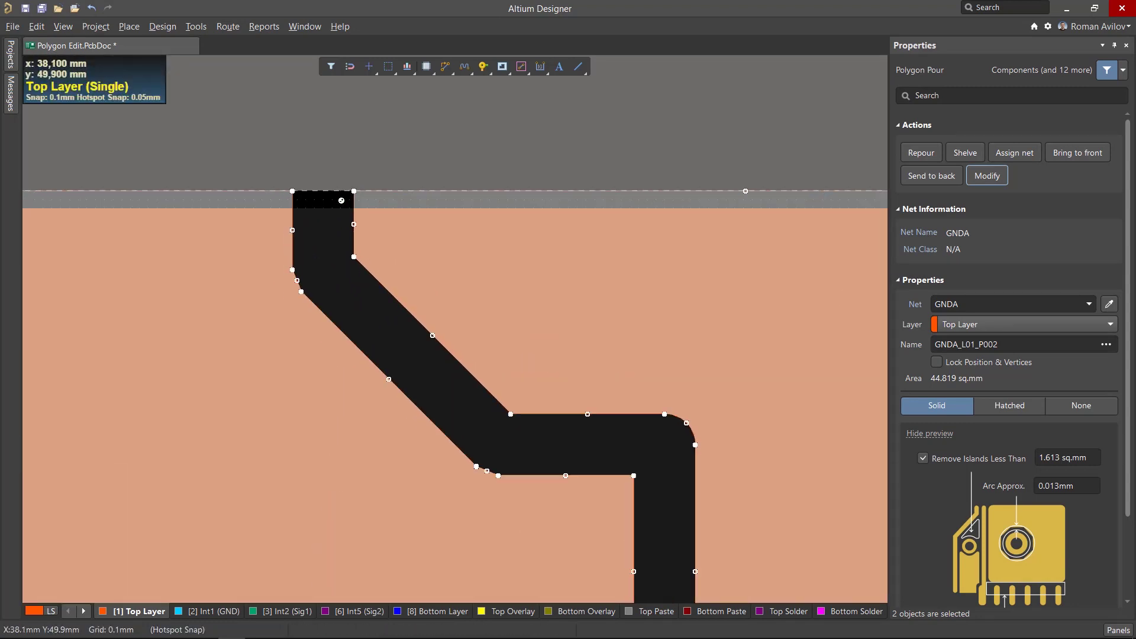
Step: Select the smaller and the larger GNDA piece in turn to check their separate outlines
click(419, 453)
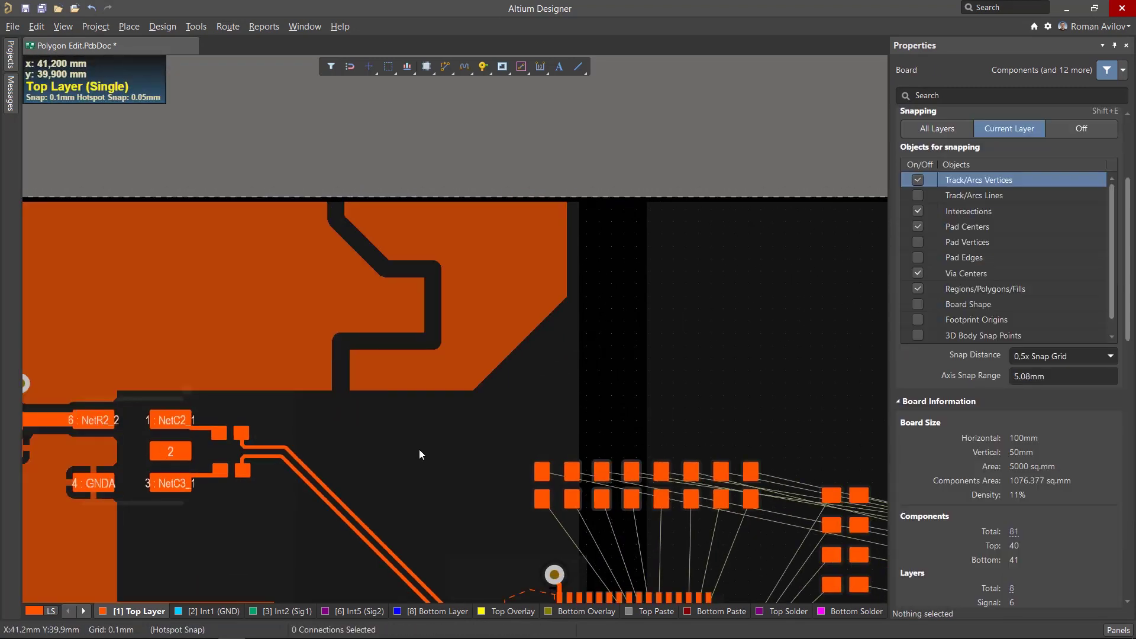
click(418, 388)
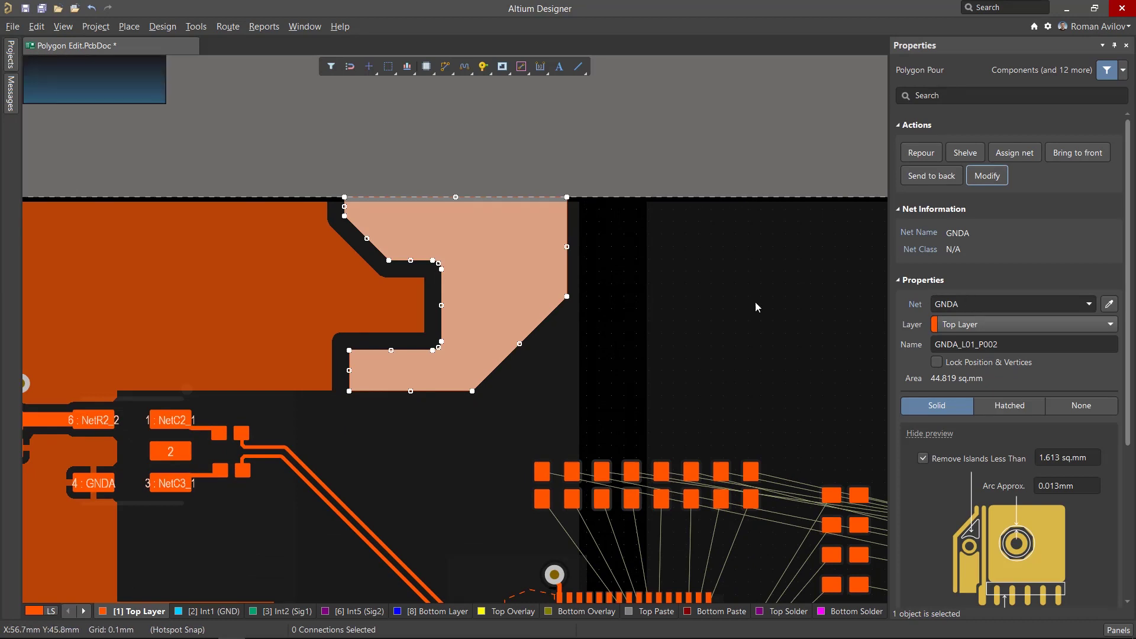
click(311, 274)
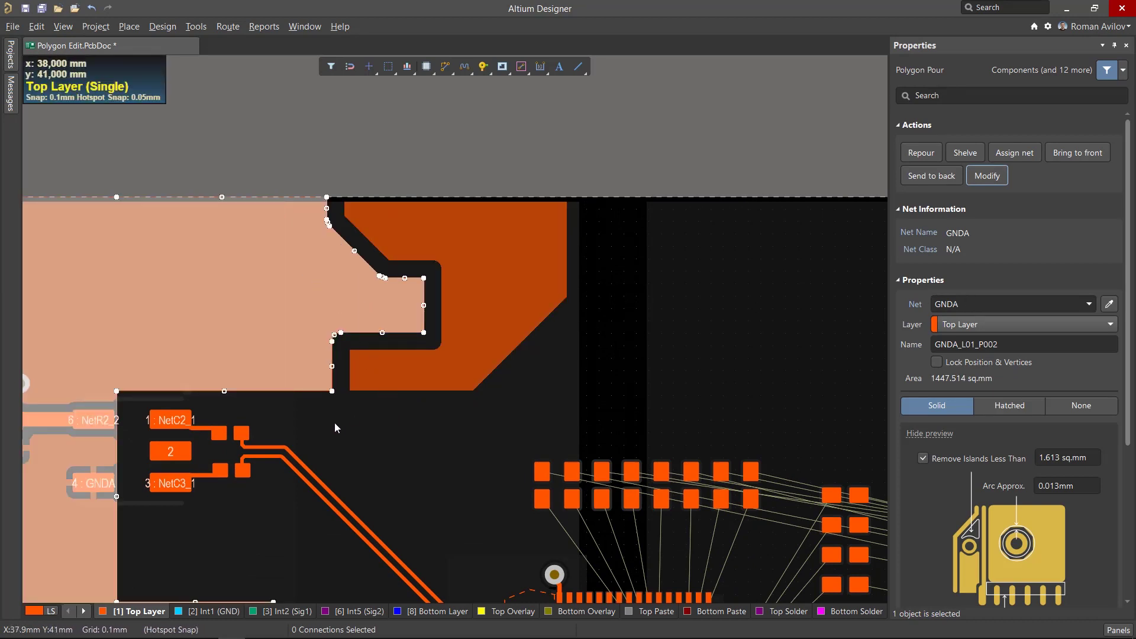
Step: Move the small scalloped No Net polygon onto the large GNDA polygon's right edge near the board's bottom, so that they partly overlap
scroll(278, 551, down, 5)
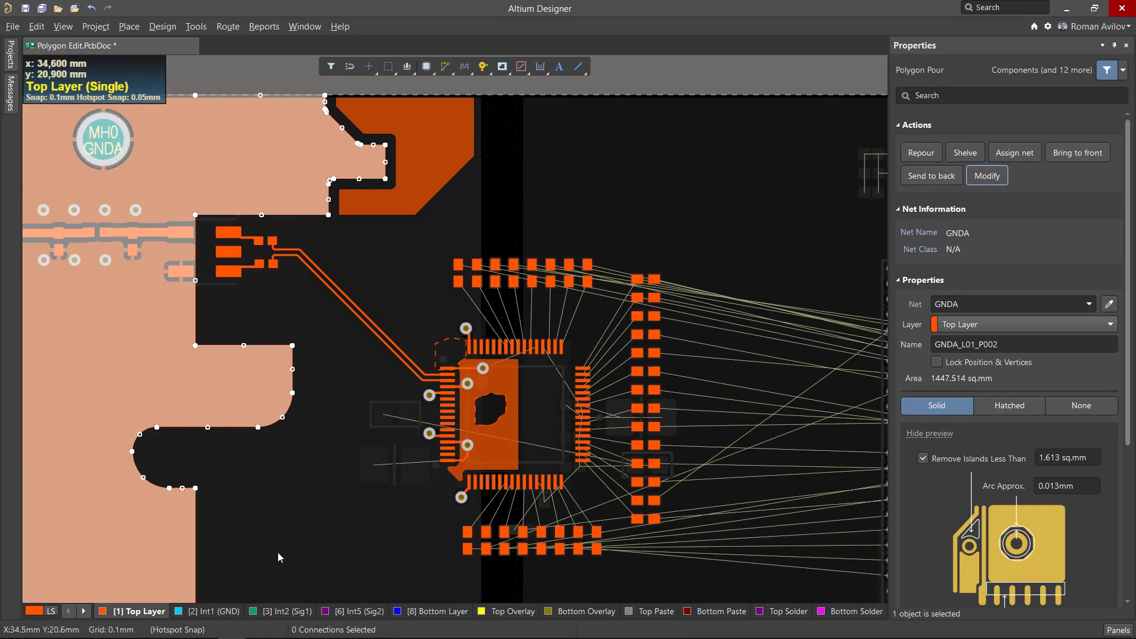
right_drag(278, 552, 554, 306)
right_drag(504, 451, 564, 358)
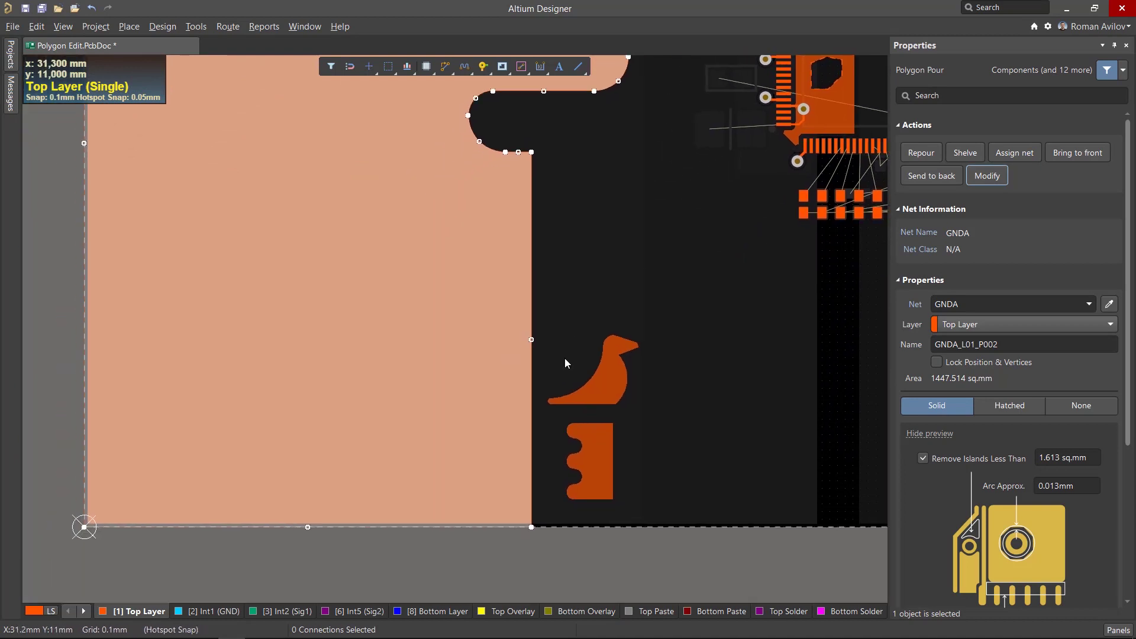
ctrl+scroll(552, 399, up, 3)
click(552, 391)
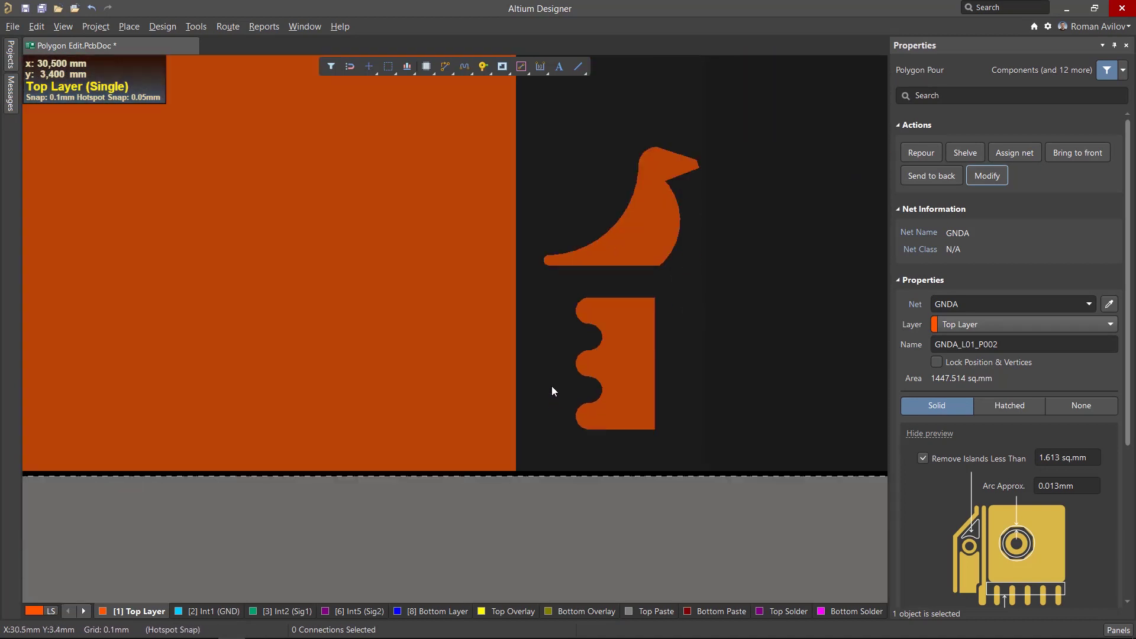
click(627, 354)
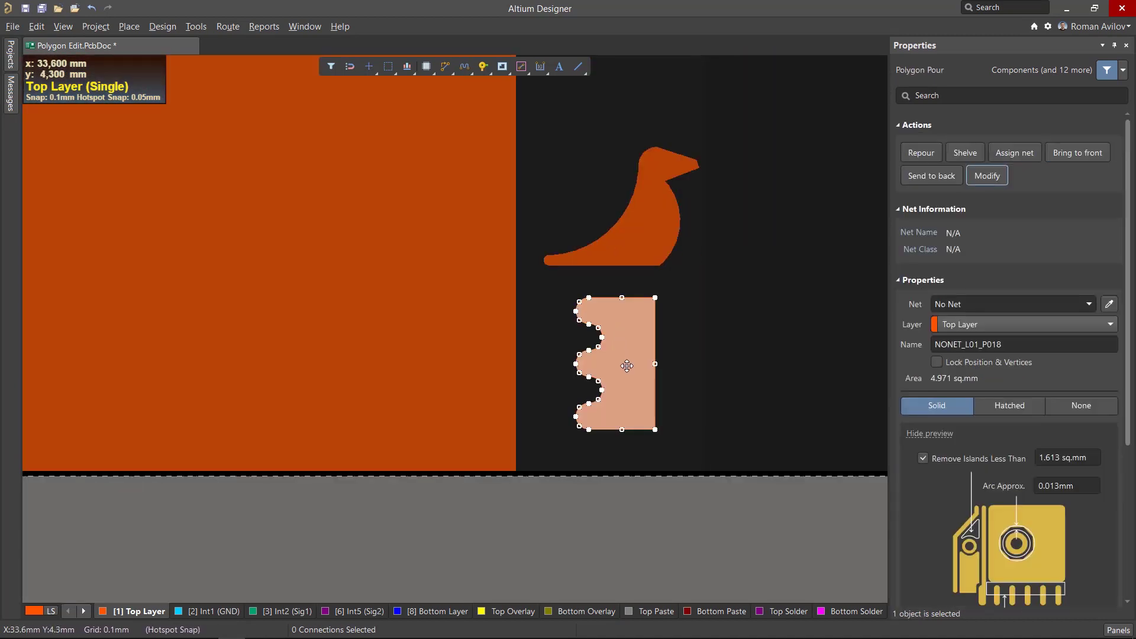
drag(628, 363, 544, 379)
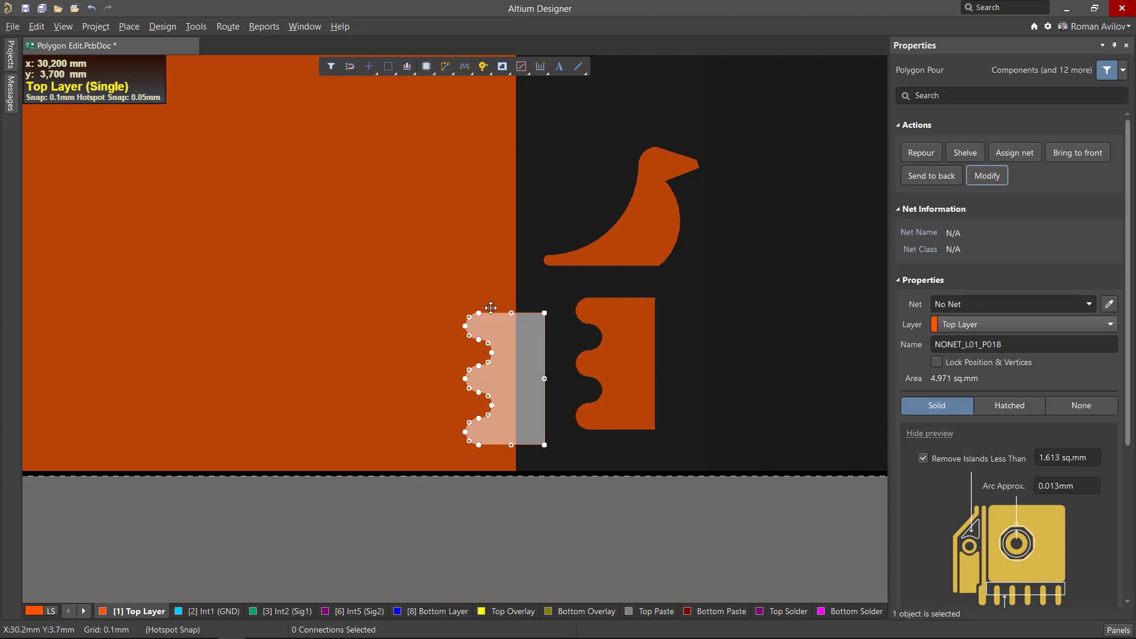
Step: Subtract the overlapping scalloped polygon from the large GNDA polygon to notch its right edge
click(395, 271)
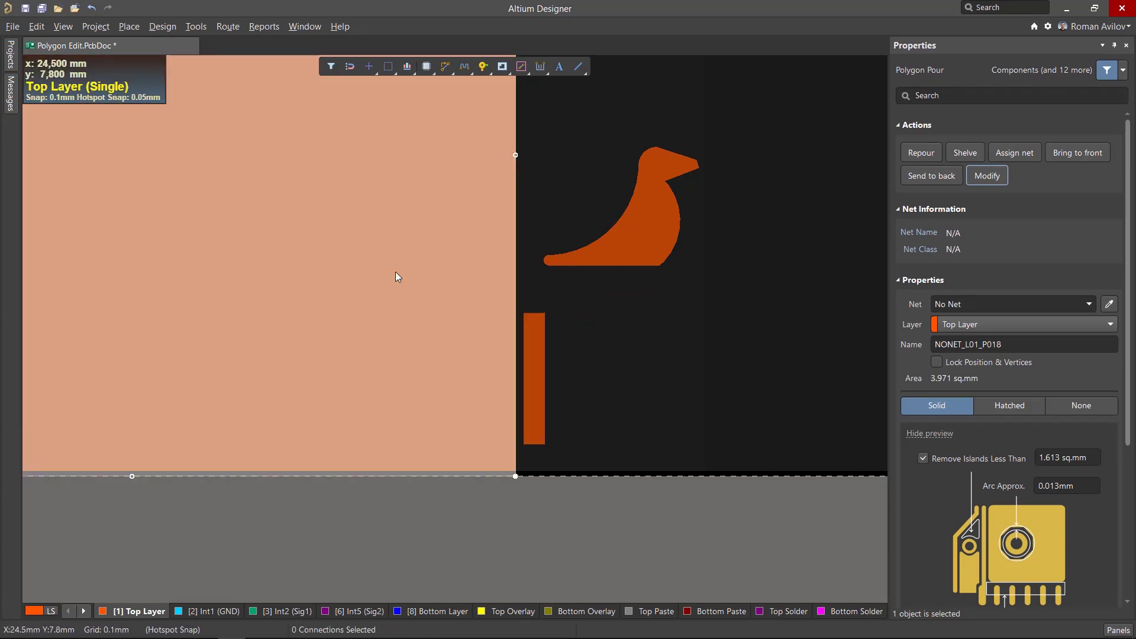
right_click(382, 340)
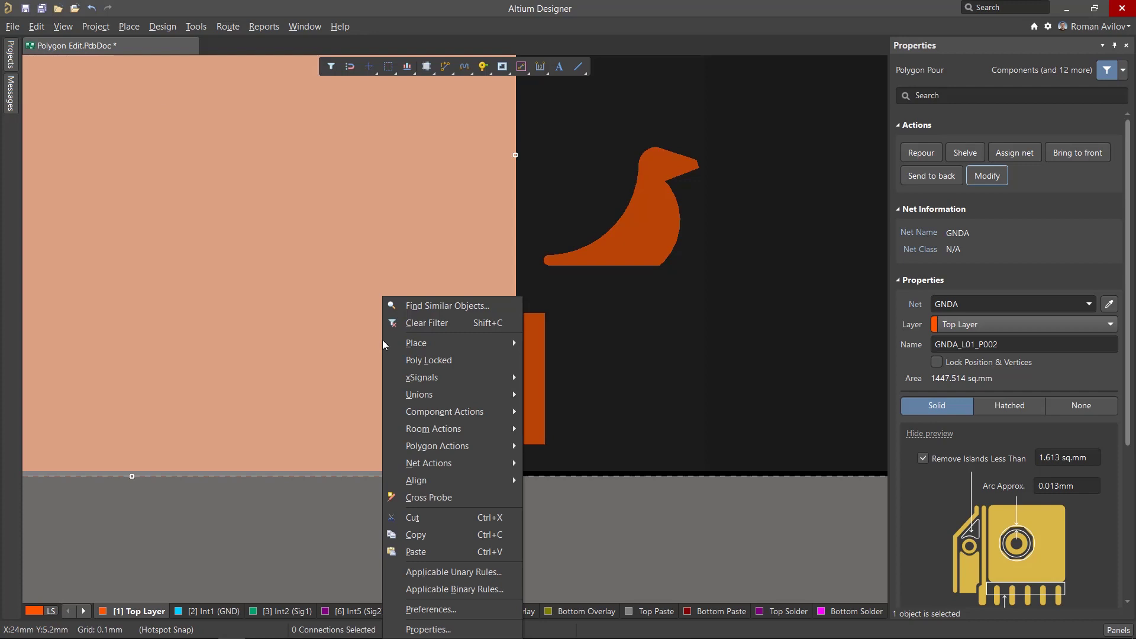
mouse_move(464, 450)
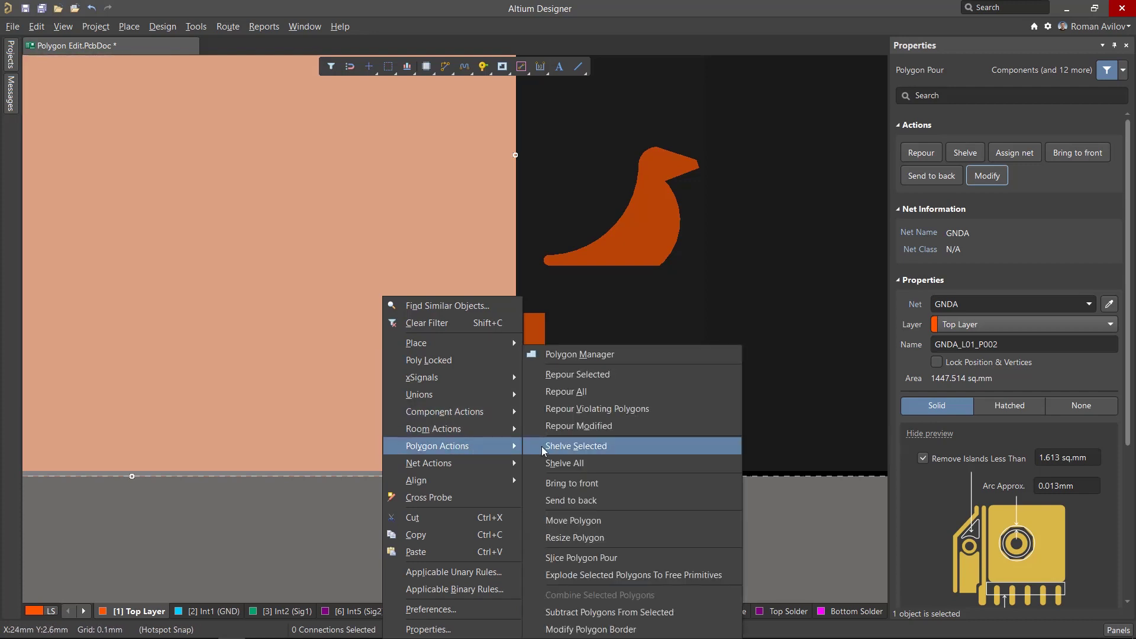
click(616, 613)
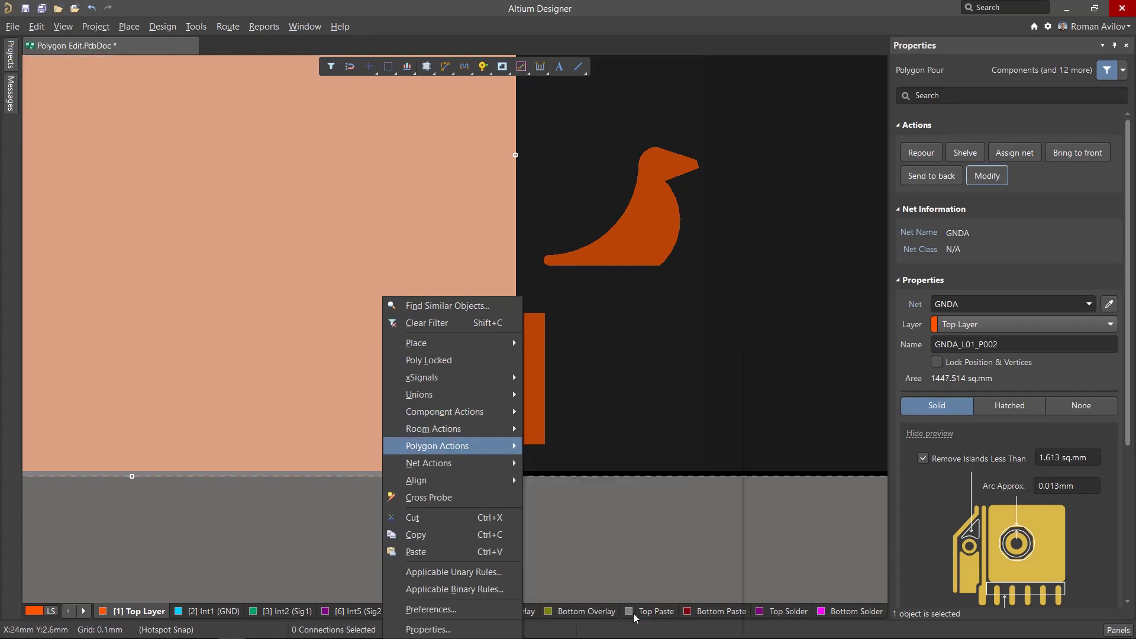
click(534, 381)
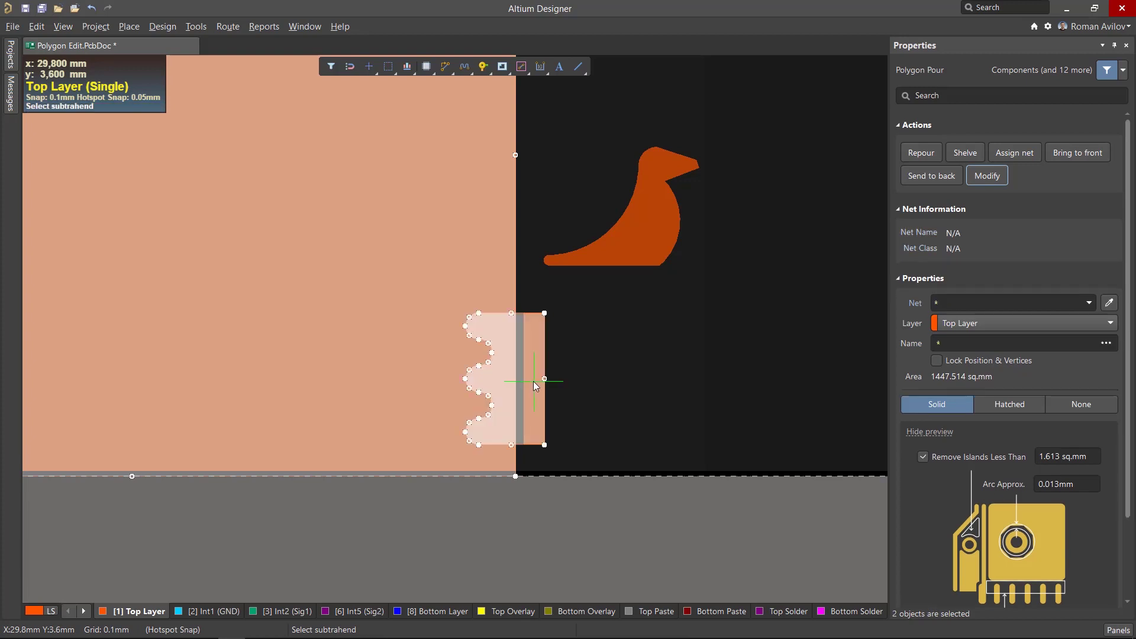
right_click(601, 383)
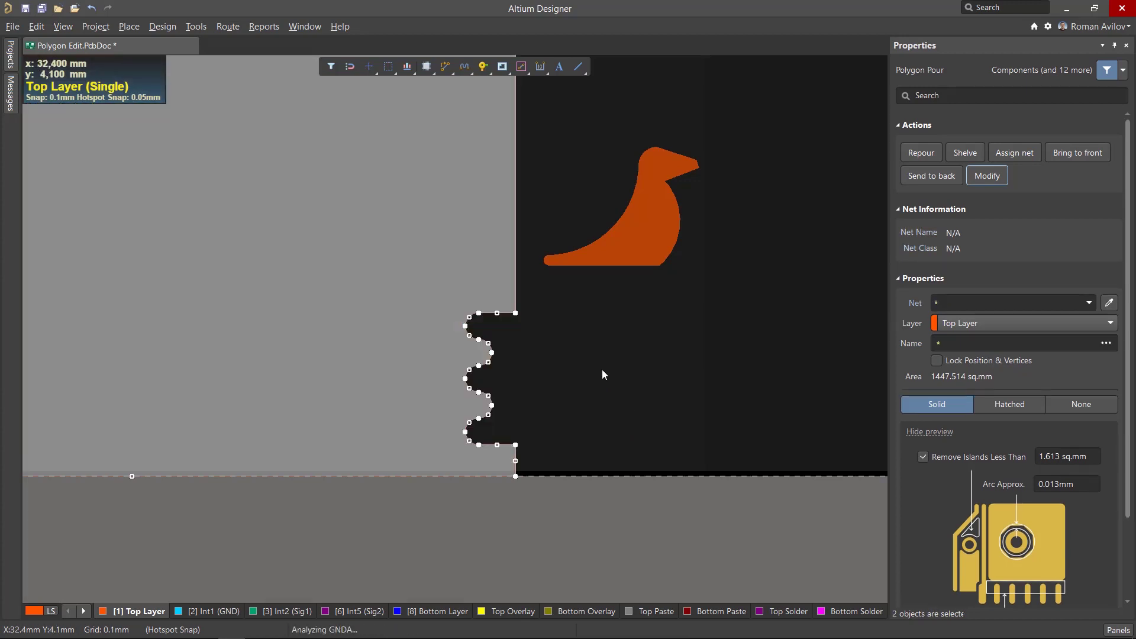
click(570, 384)
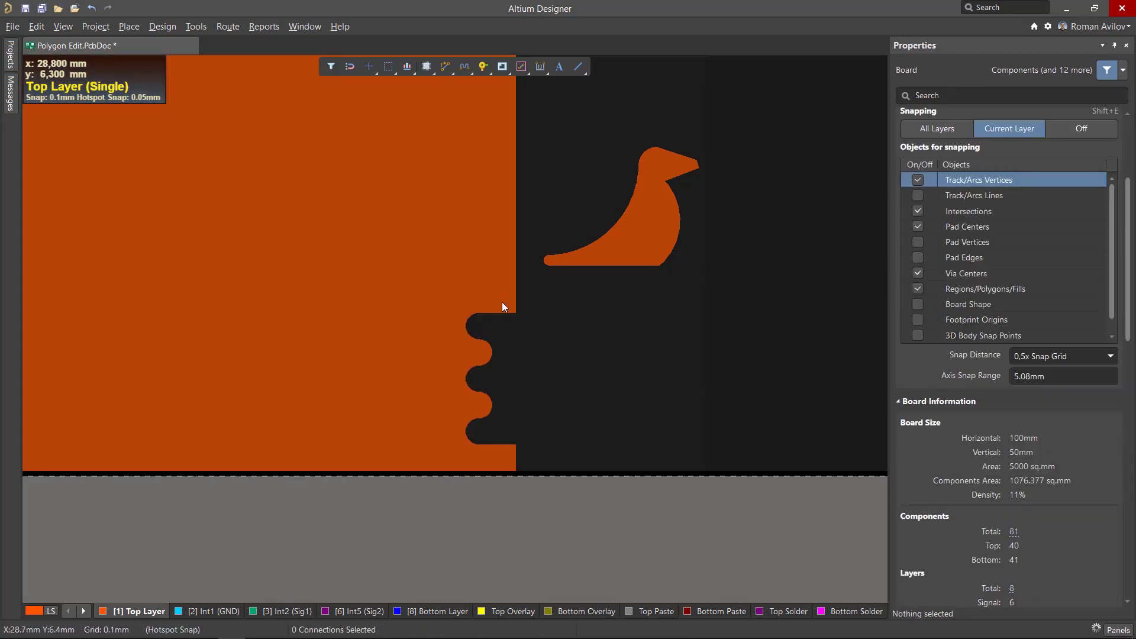
click(418, 300)
click(538, 343)
Step: Move the bird-shaped No Net polygon fully inside the large GNDA polygon, just above the scalloped notch
ctrl+scroll(640, 394, down, 3)
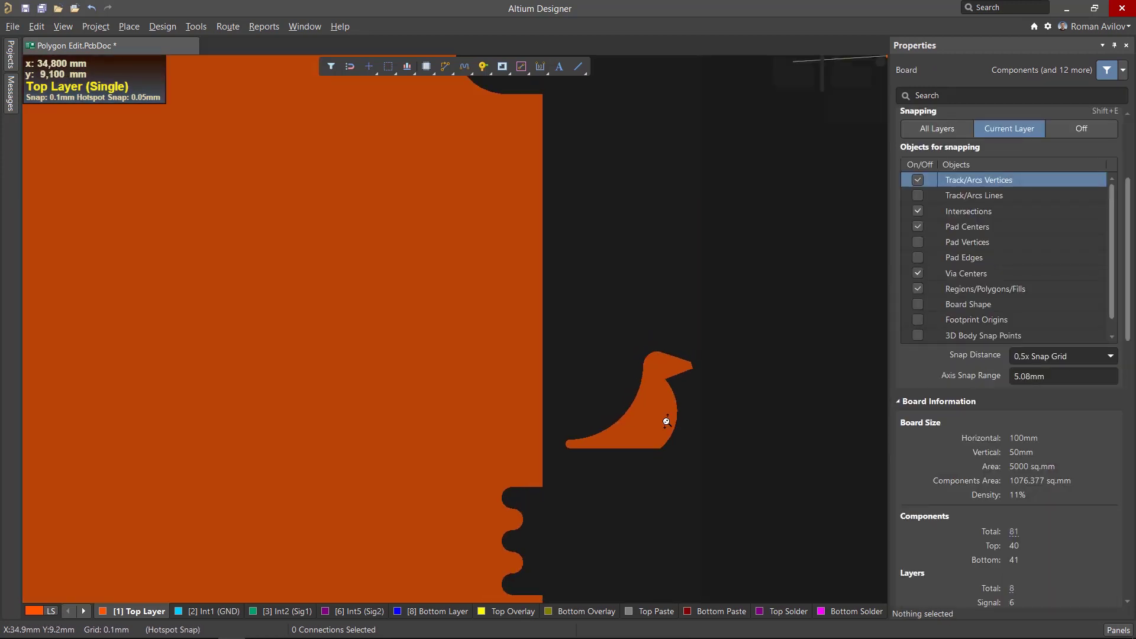
drag(653, 421, 502, 420)
ctrl+scroll(502, 419, up, 3)
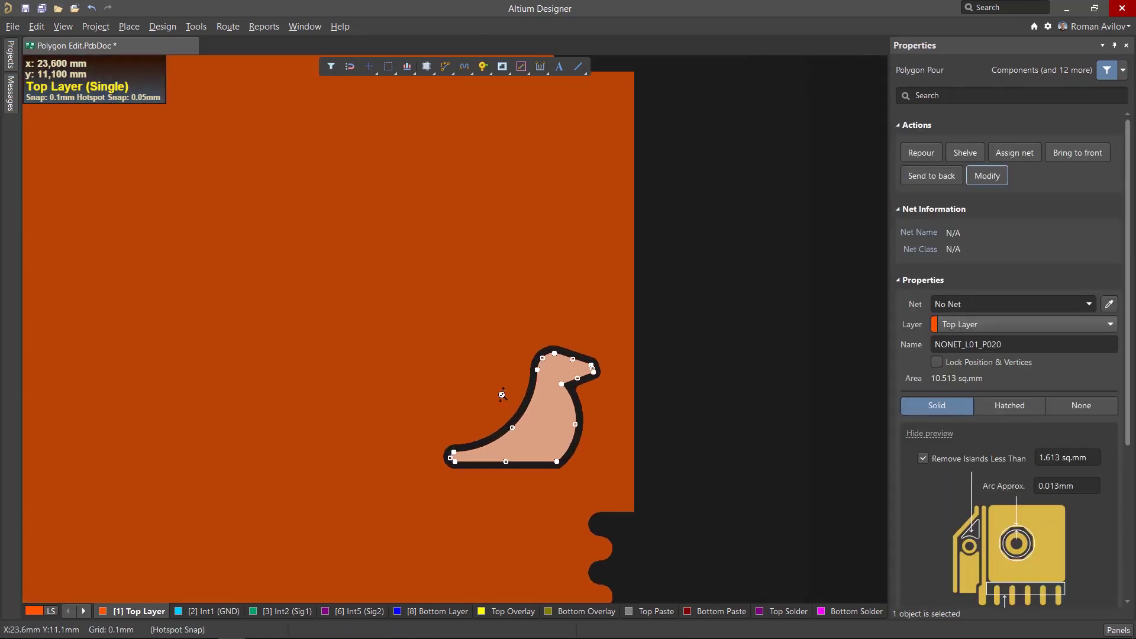
Step: Subtract the bird-shaped polygon from the large GNDA polygon to leave a matching cutout inside it
click(477, 352)
right_click(477, 352)
mouse_move(558, 165)
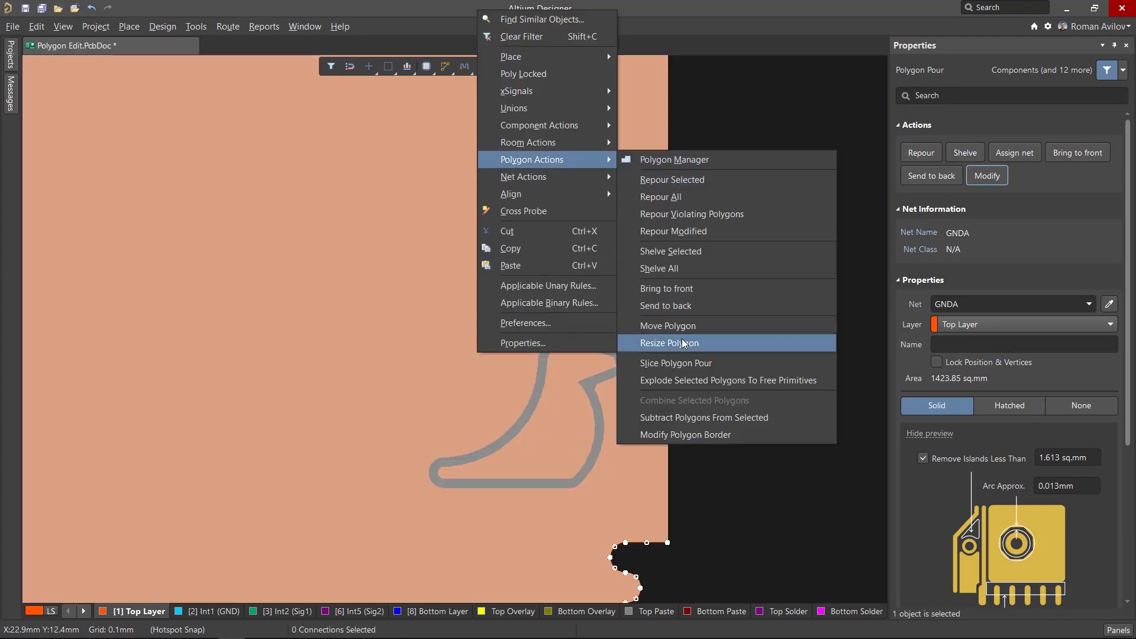
click(645, 409)
click(555, 424)
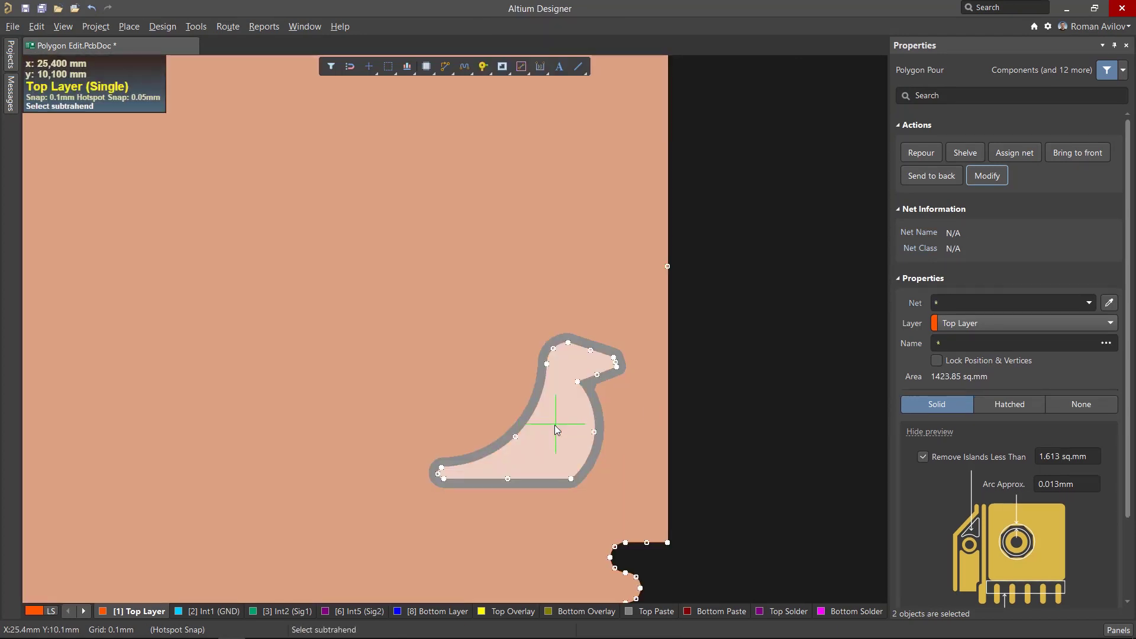
click(752, 404)
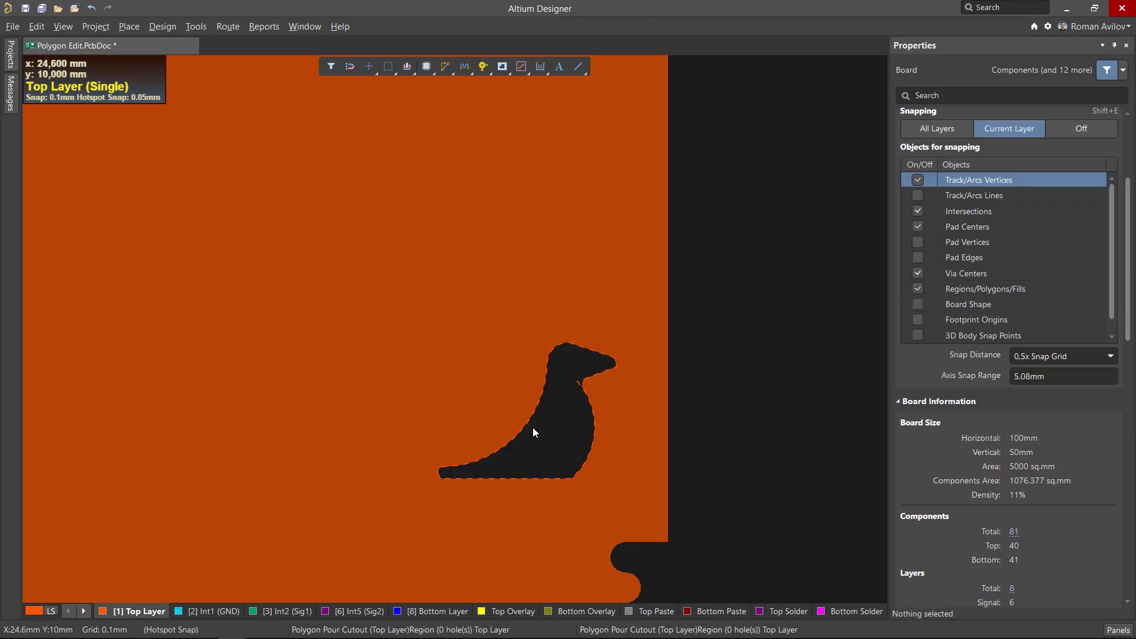